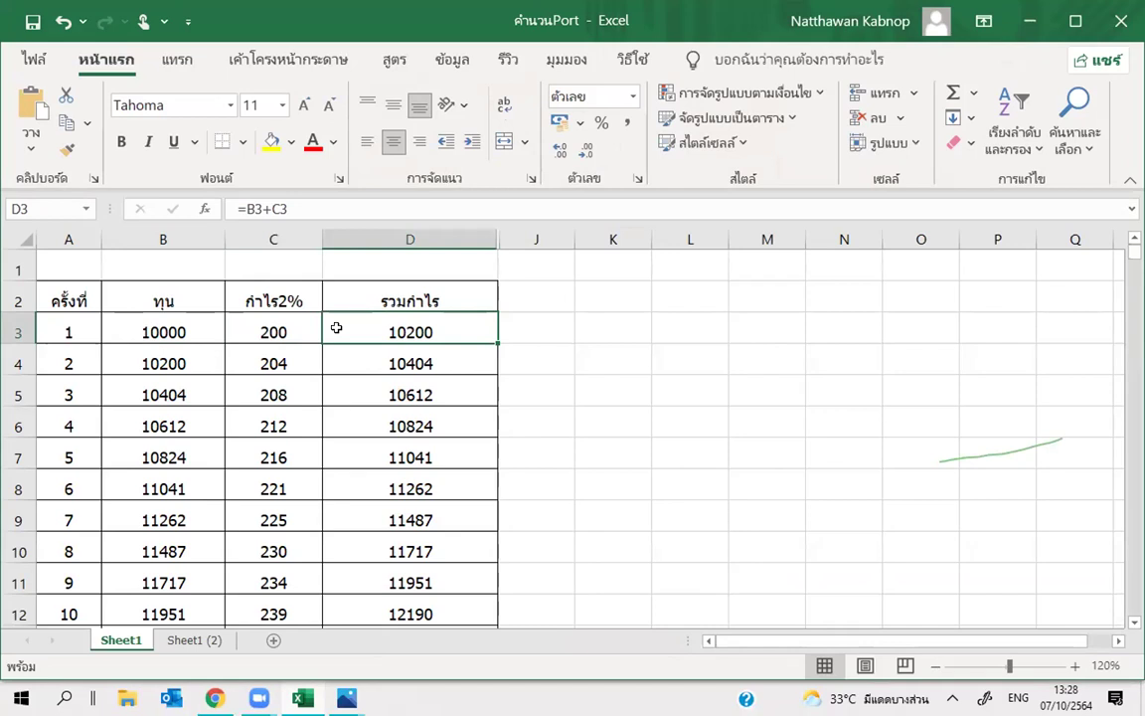
Inspect the round 2 formulas for capital, 2% profit and total in cells B4, C4 and D4.
left_click(206, 359)
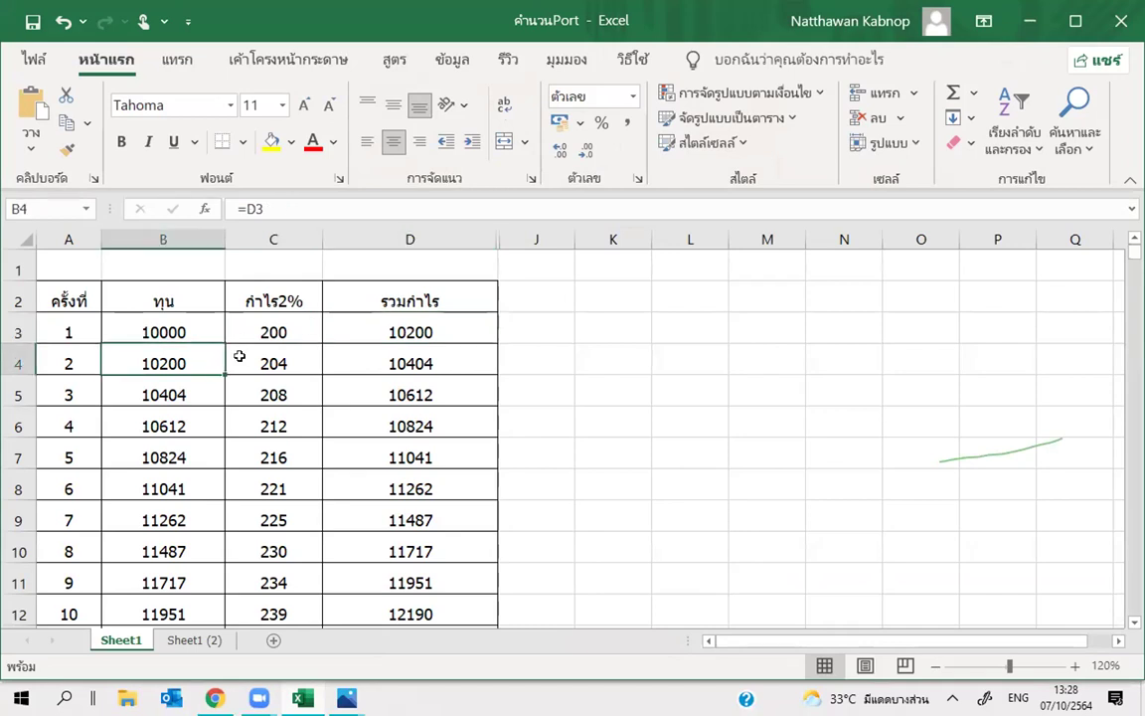
left_click(240, 356)
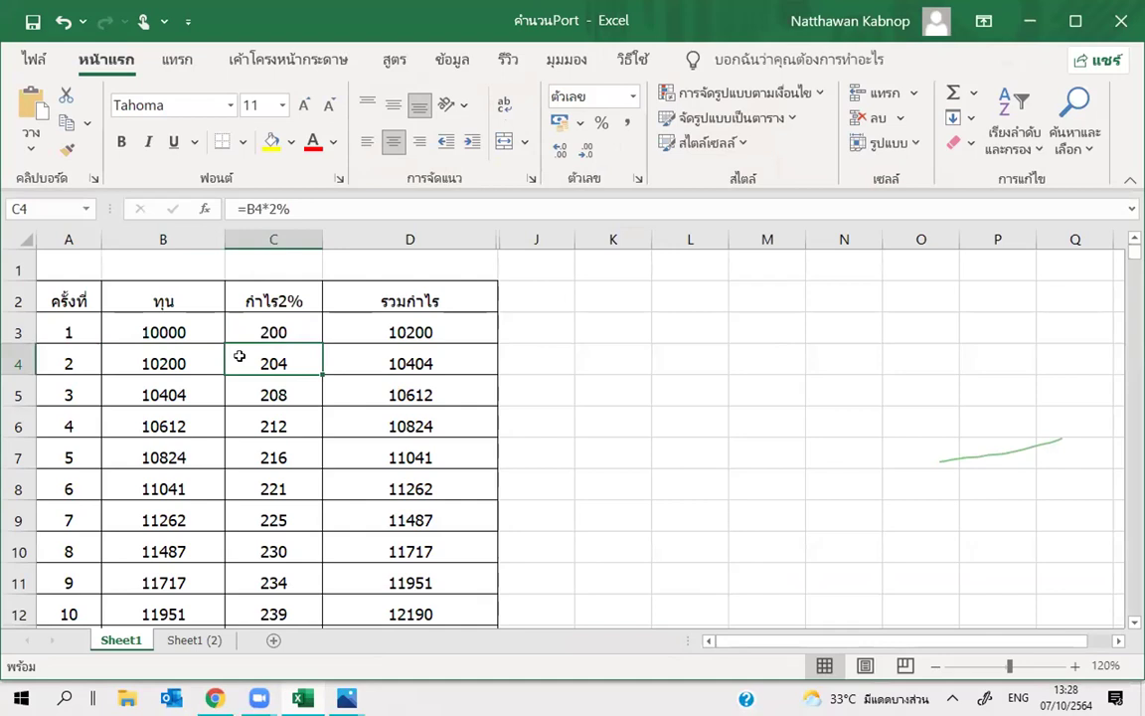
left_click(348, 358)
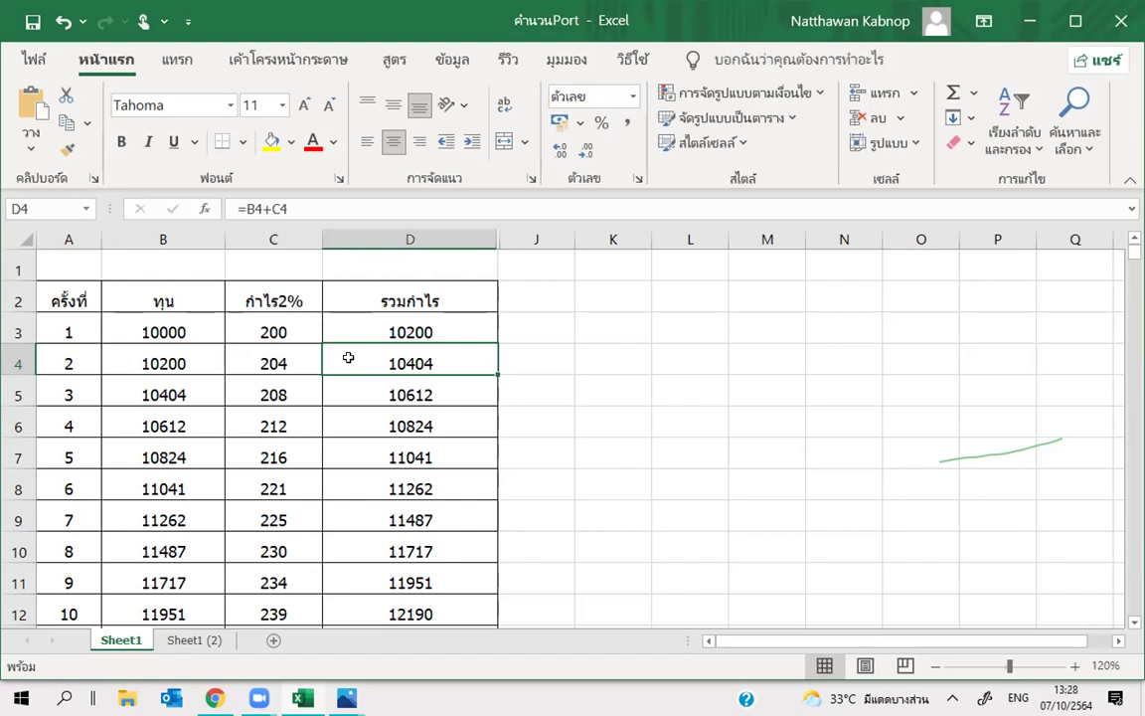
left_click(528, 326)
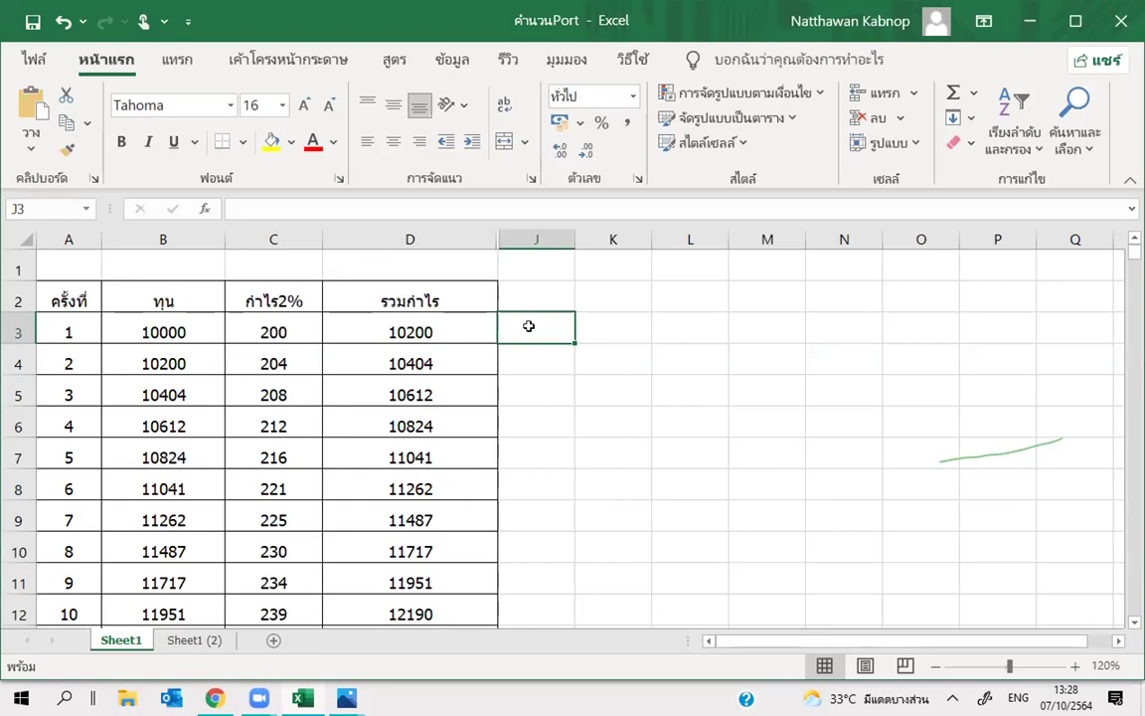
key("alt")
key("grave")
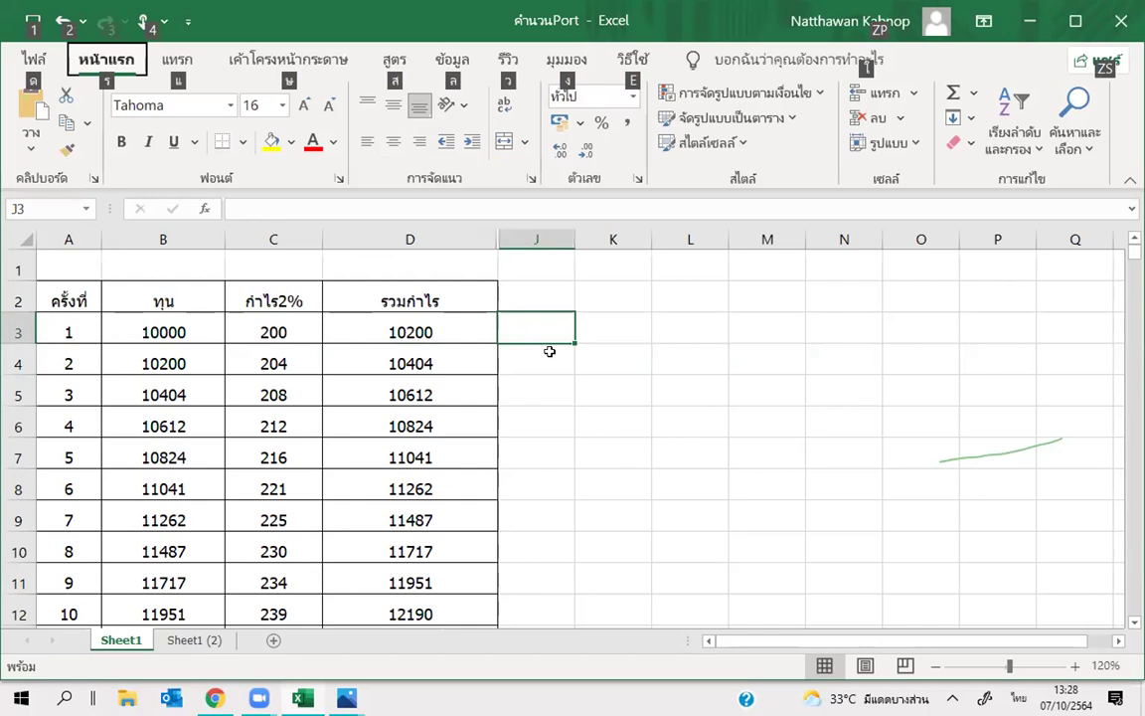
left_click(550, 350)
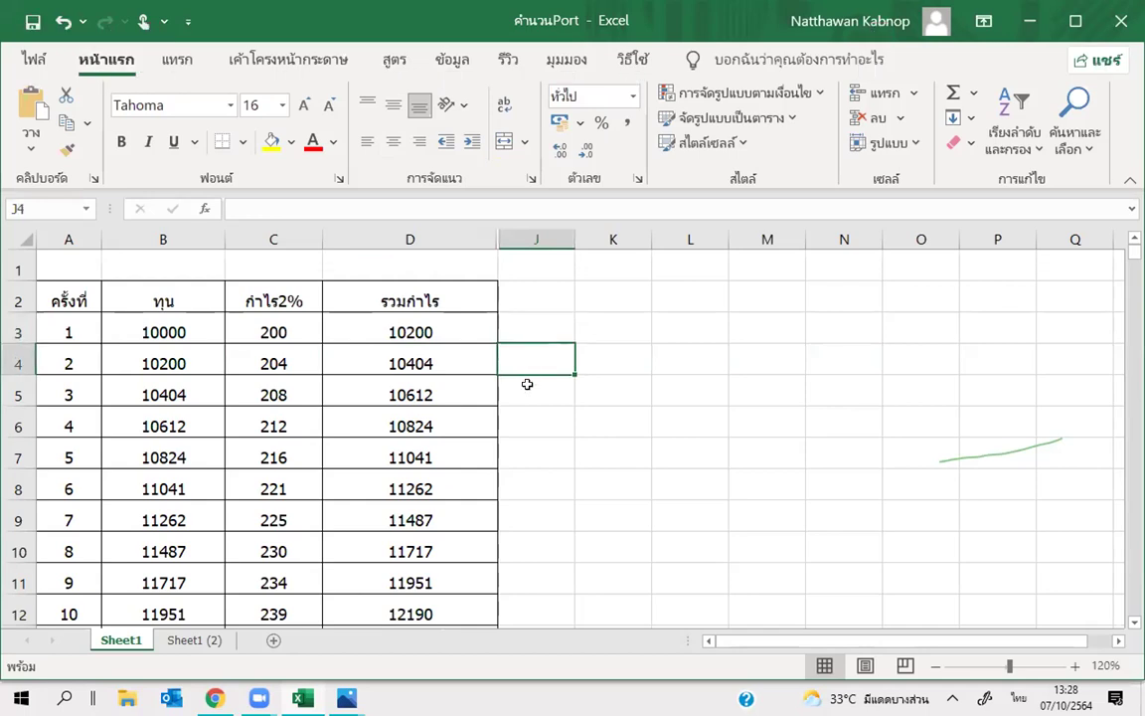
left_click(526, 384)
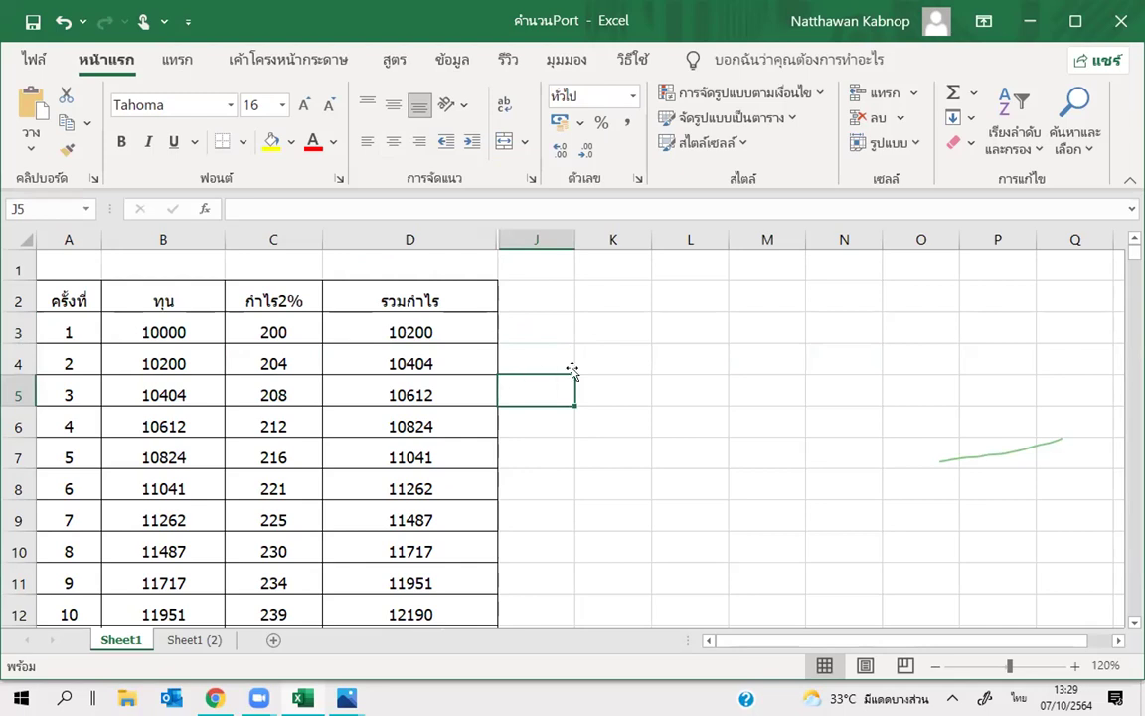
Review the 2% compounding table from the first rounds to round 90 and select that round's total in D92.
scroll(572, 370, "down", 3)
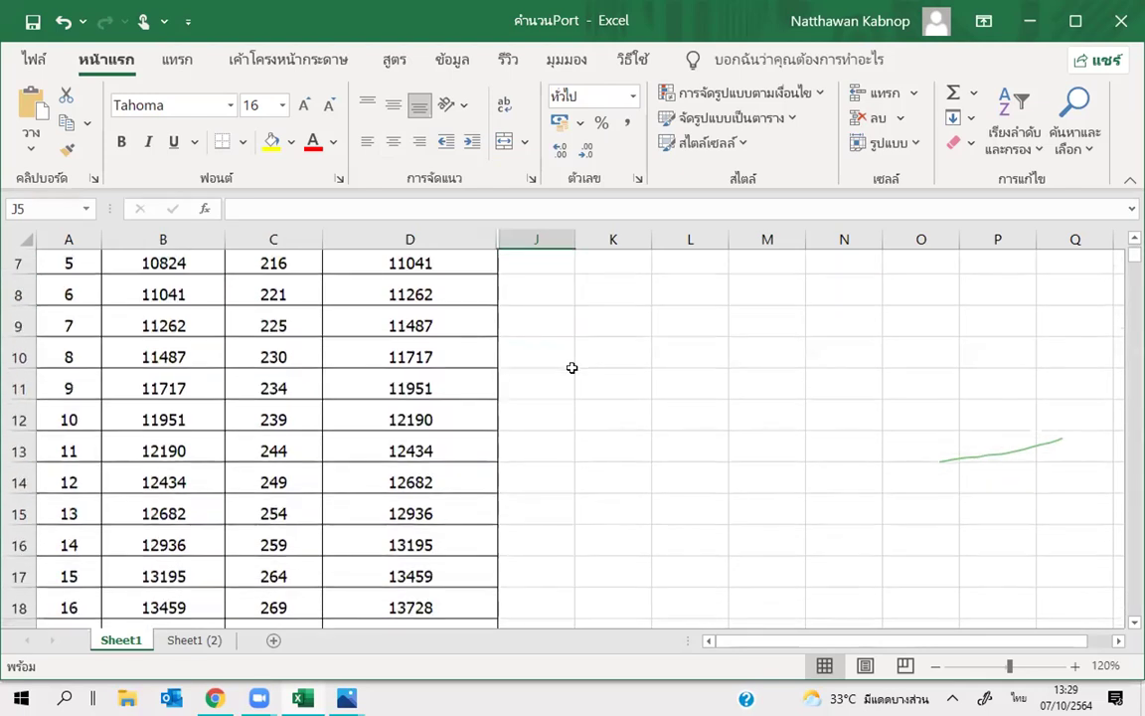
scroll(572, 368, "down", 3)
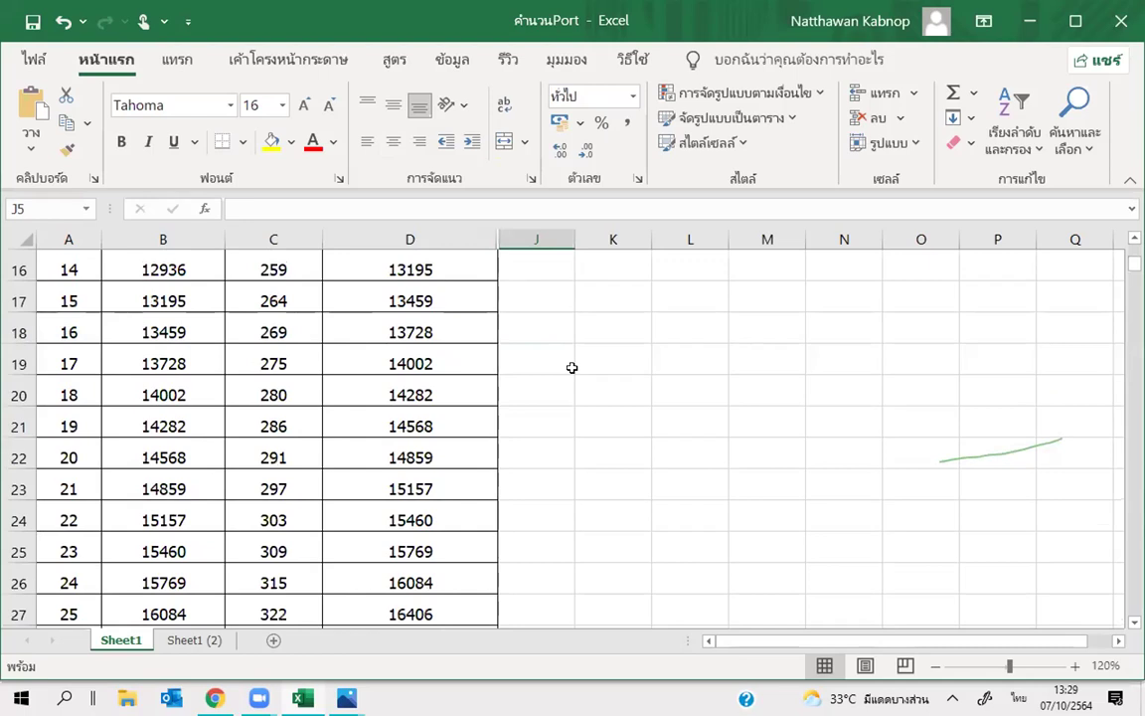
scroll(572, 367, "down", 5)
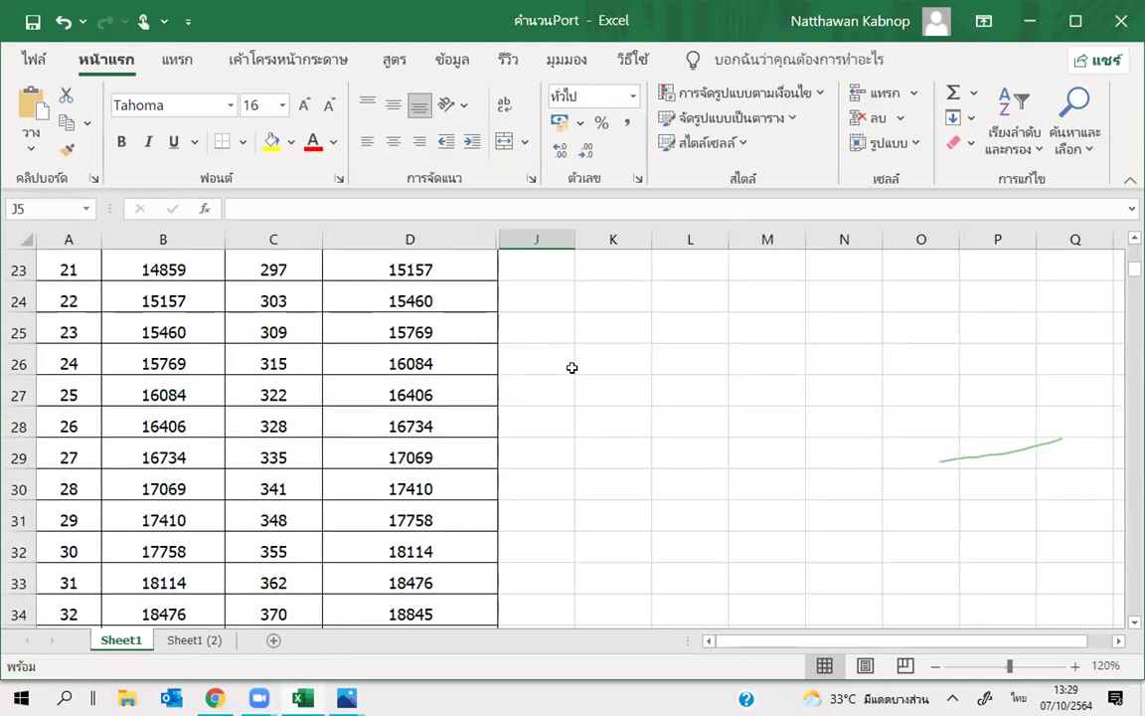
scroll(572, 368, "down", 6)
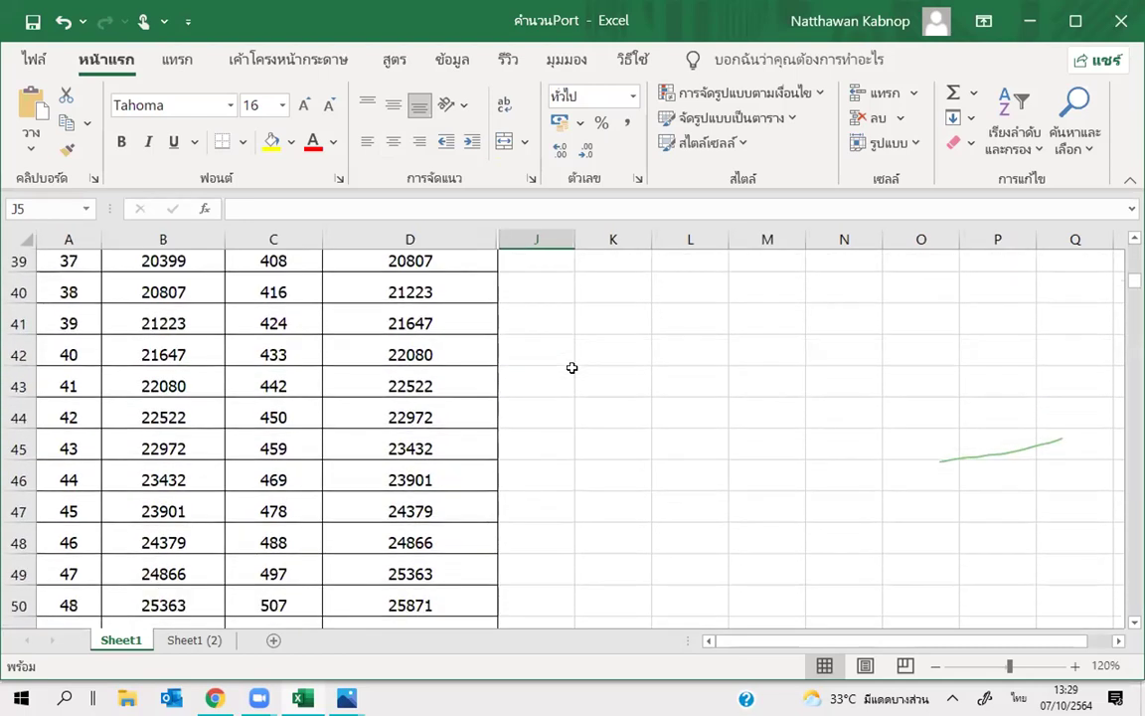
scroll(572, 367, "down", 6)
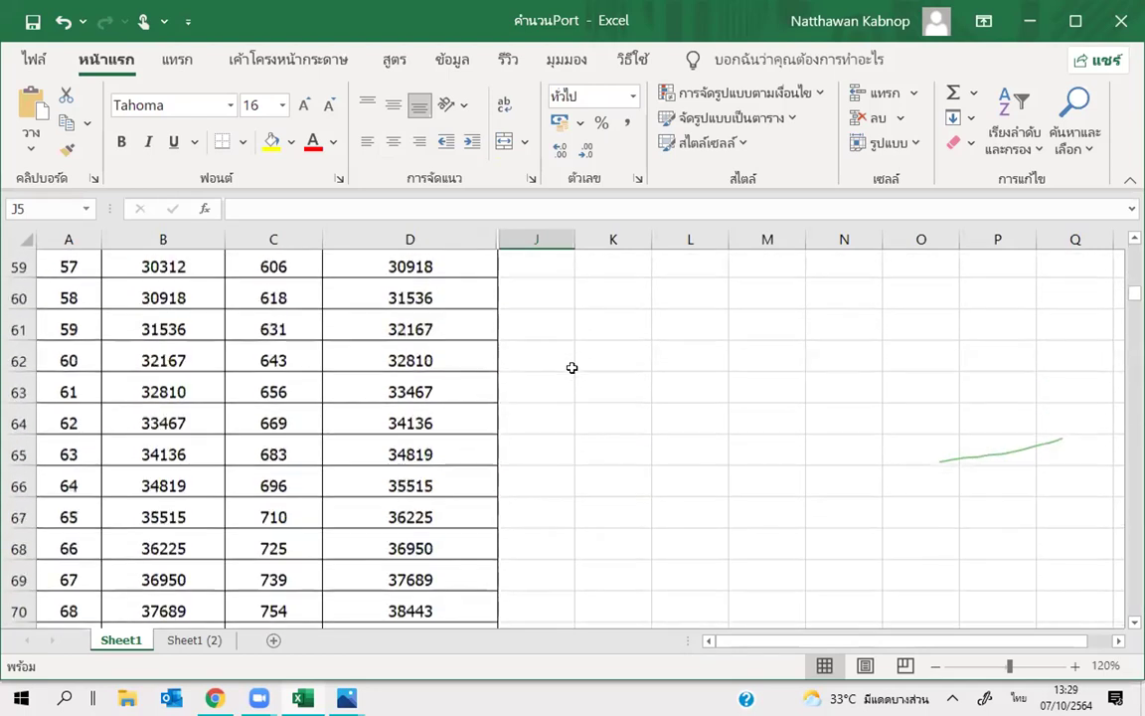
scroll(572, 368, "down", 6)
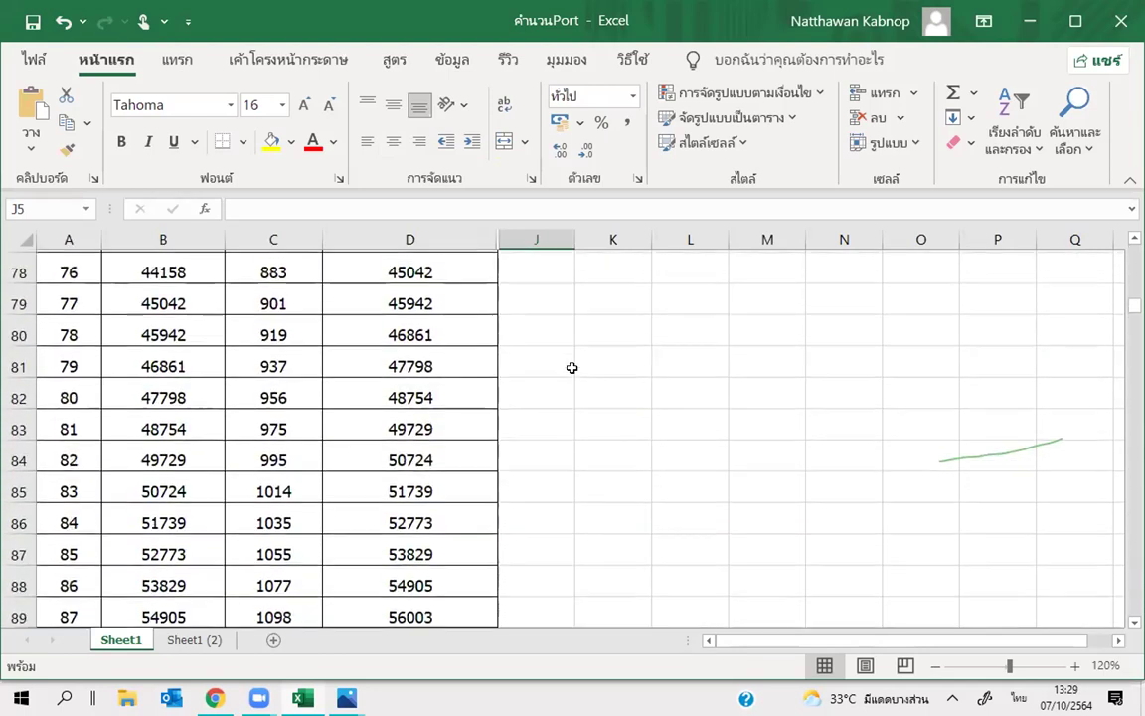
scroll(571, 368, "down", 2)
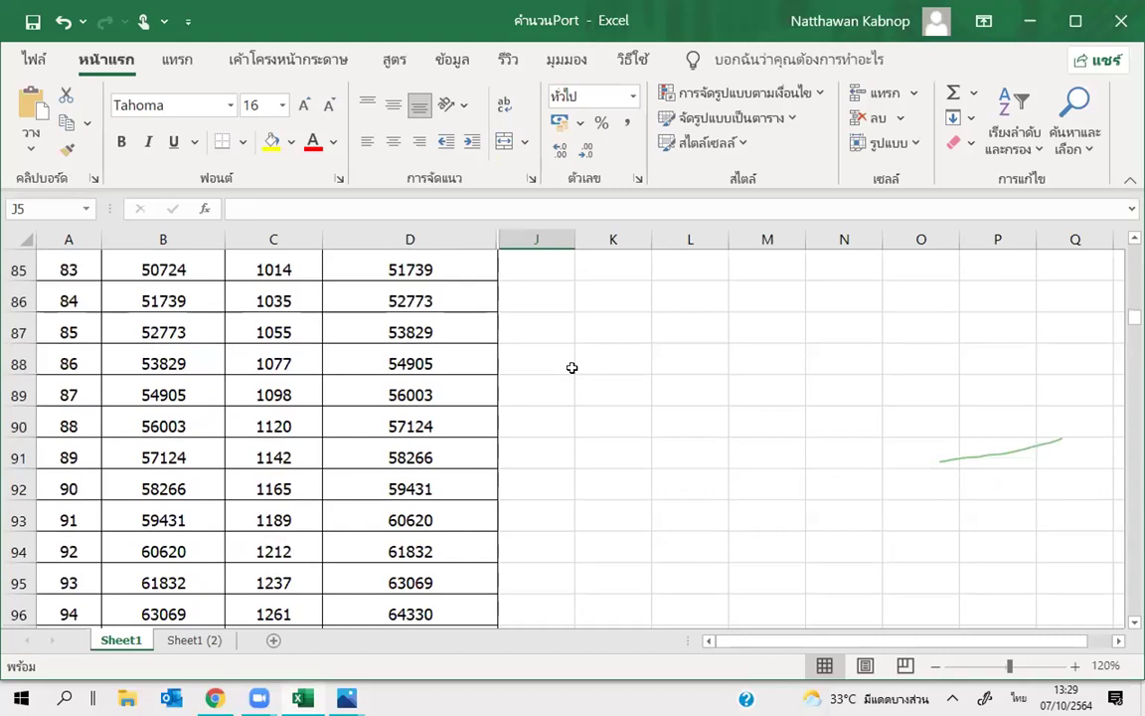
left_click(351, 480)
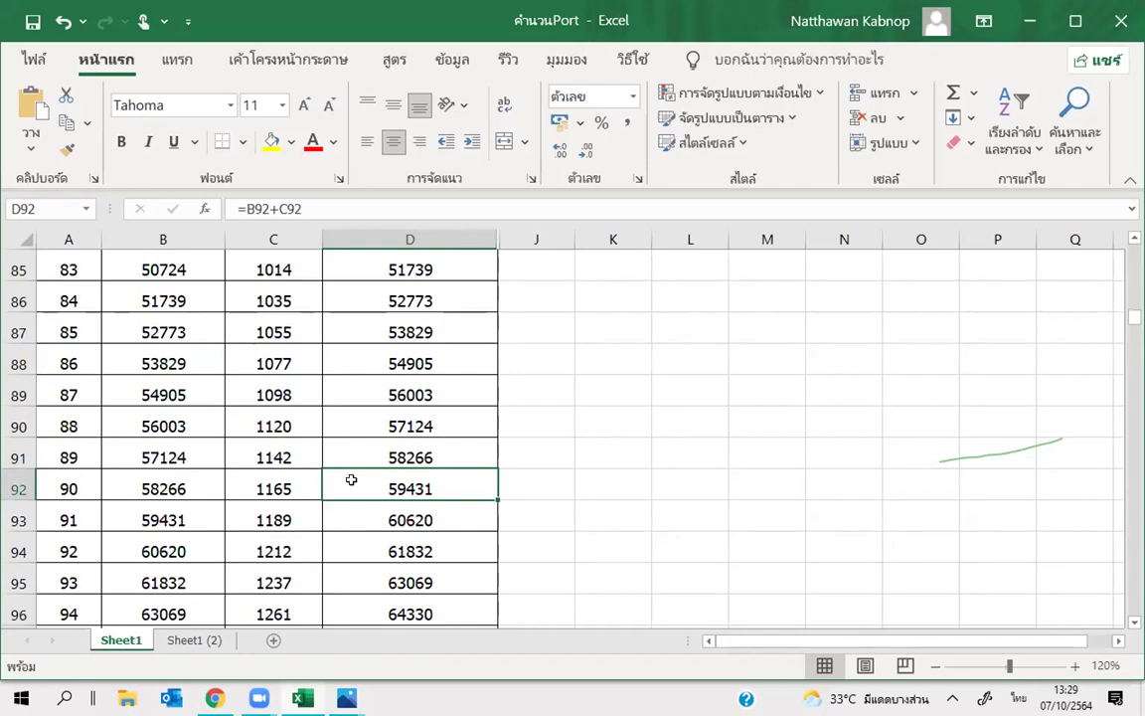
Return to round 1 of the table and examine how capital, 2% profit and total grow through round 325.
scroll(351, 480, "up", 11)
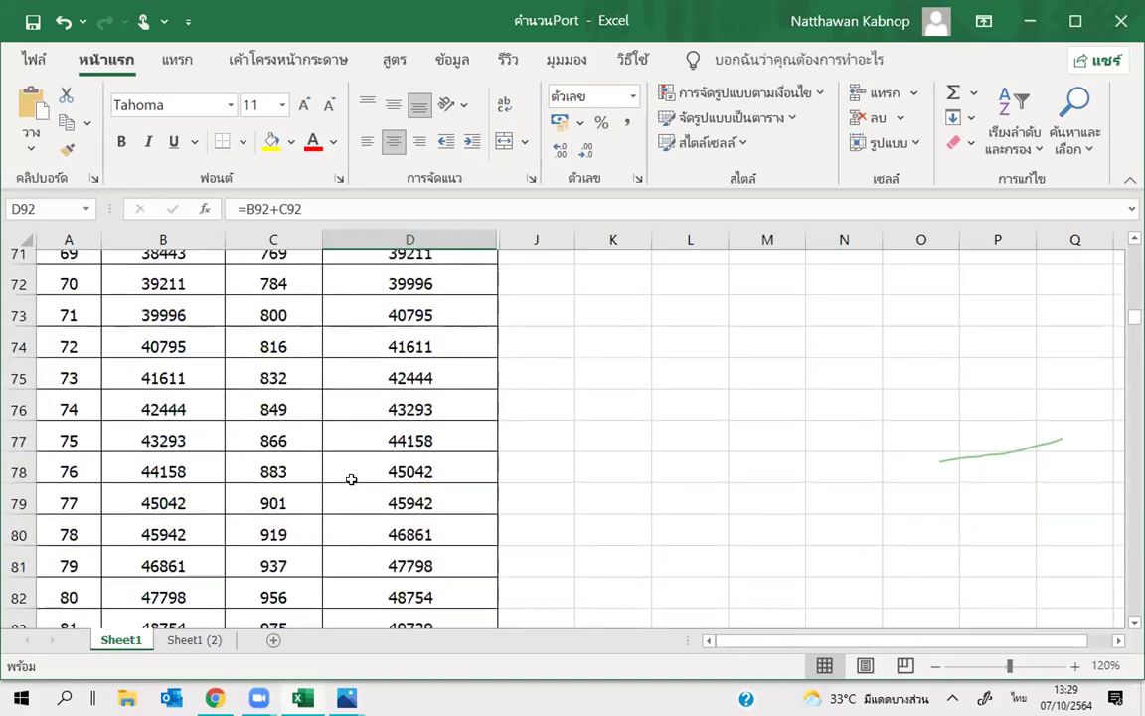
scroll(351, 480, "up", 10)
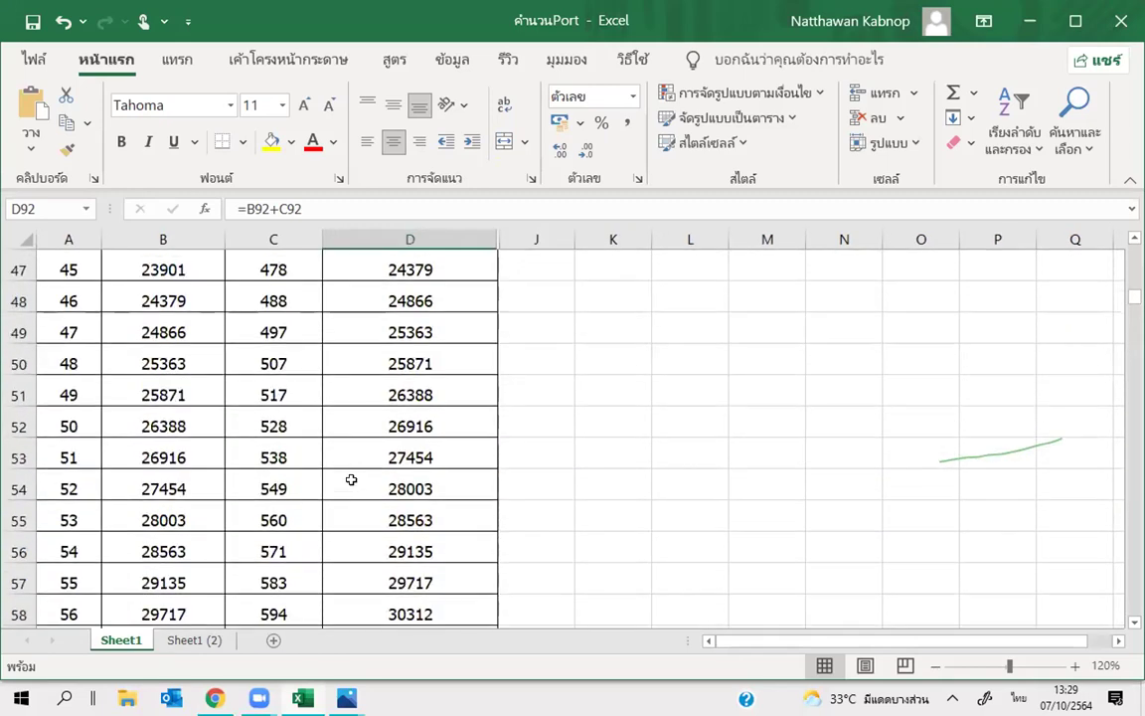
scroll(351, 480, "up", 3)
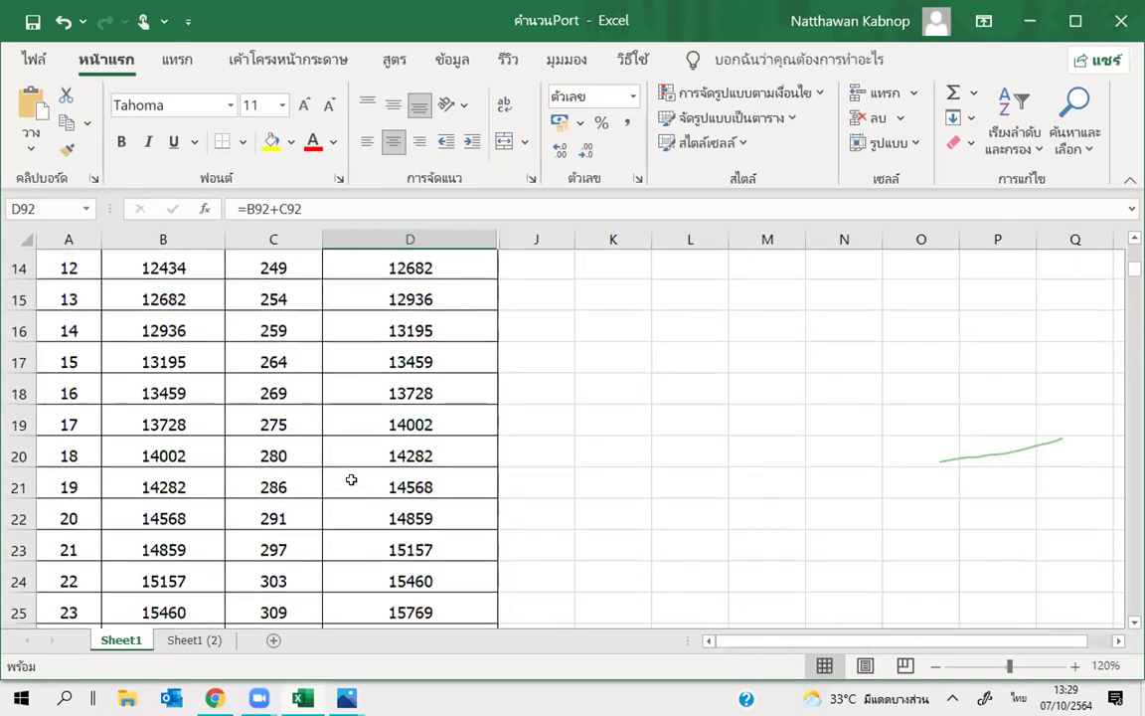
scroll(351, 480, "up", 4)
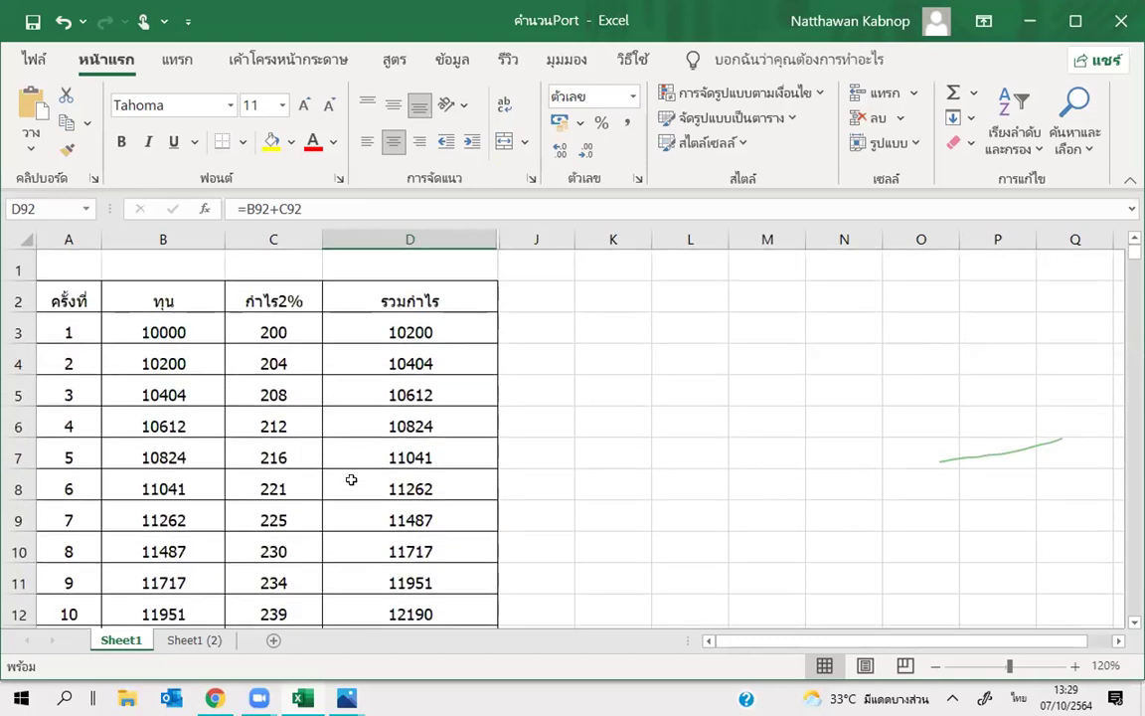
scroll(351, 480, "down", 1)
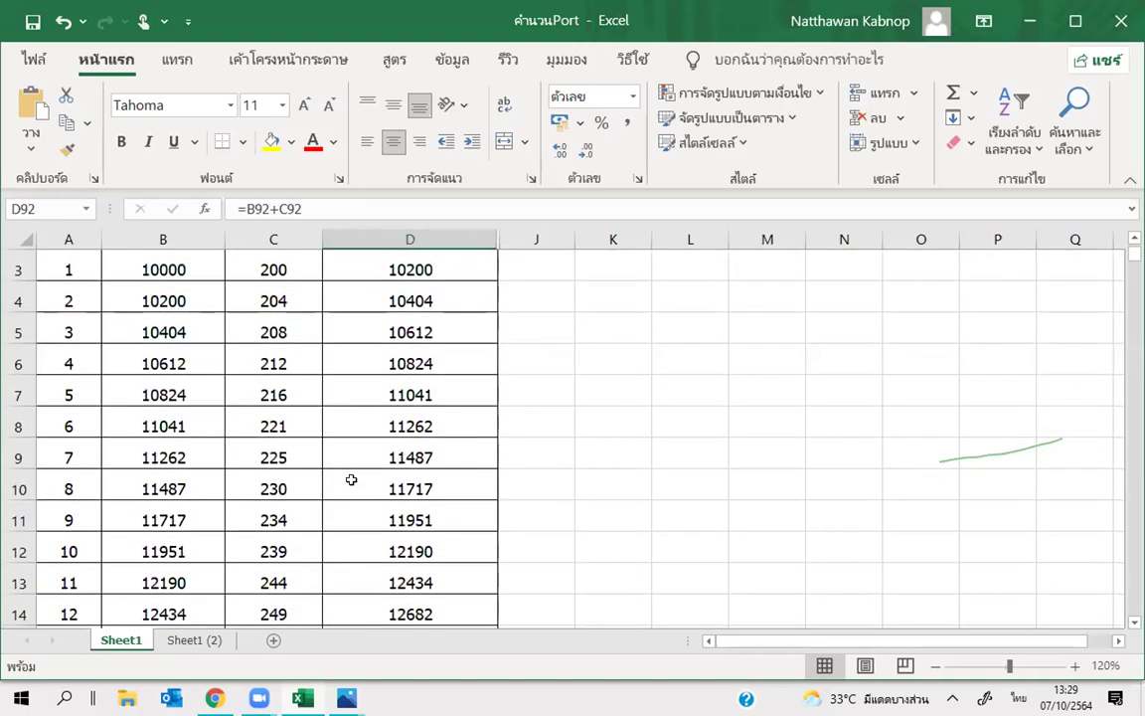
scroll(351, 480, "down", 3)
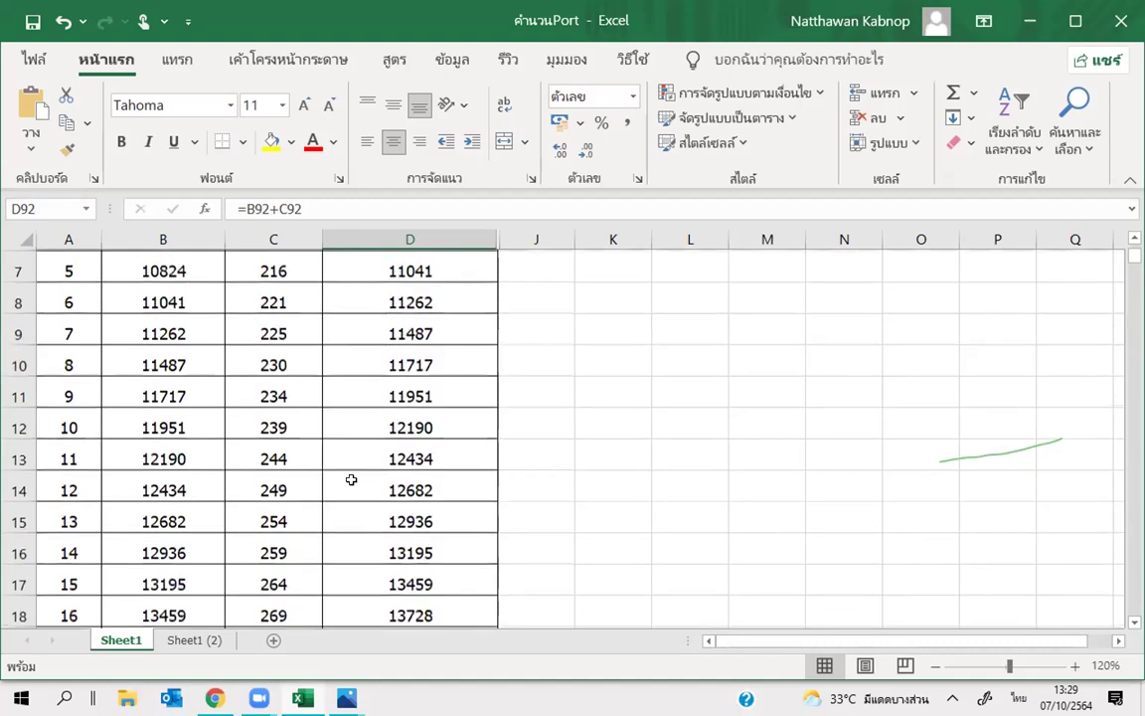
scroll(351, 480, "down", 4)
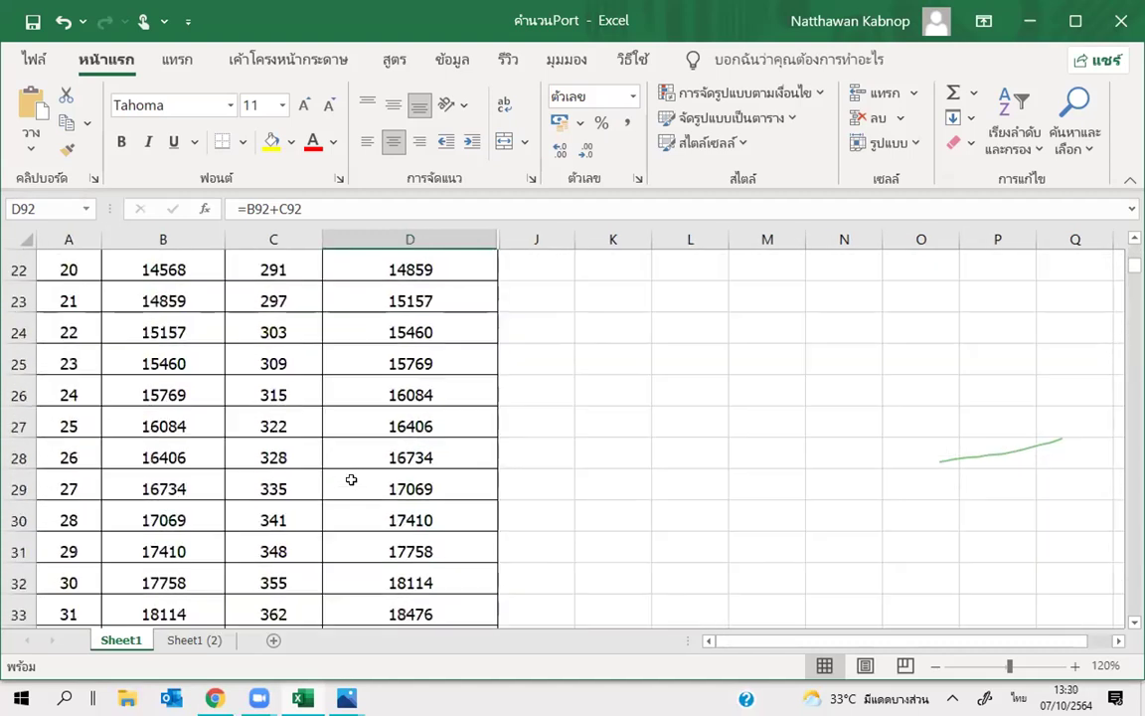
scroll(351, 481, "down", 1)
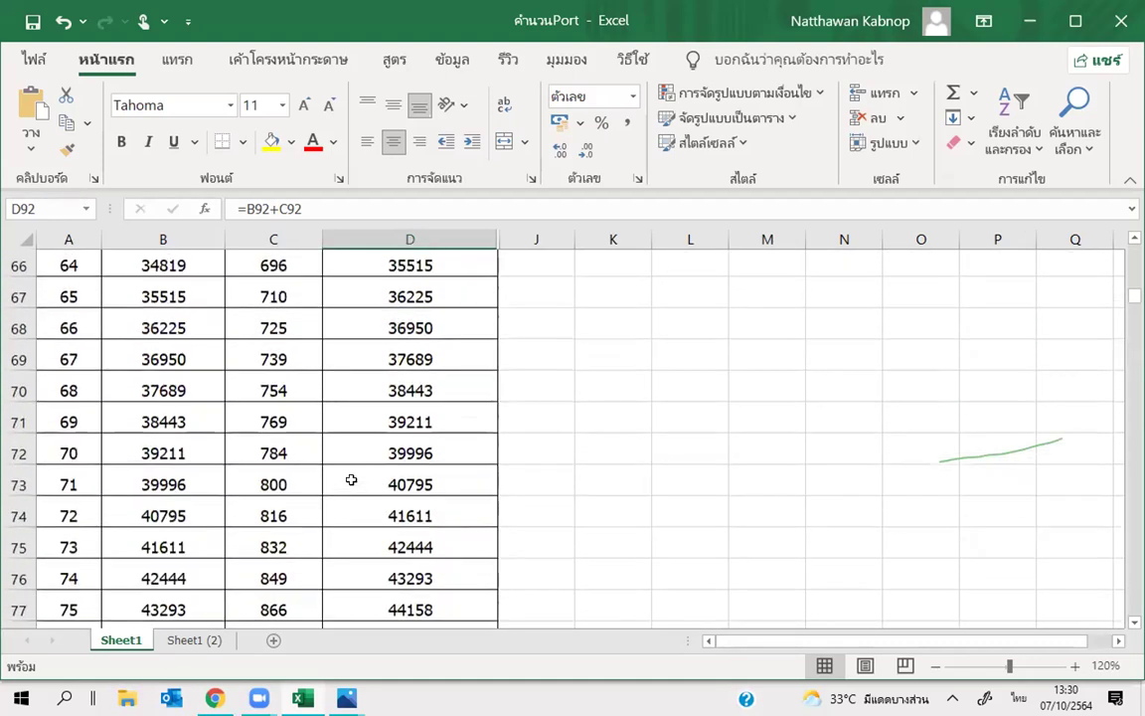
scroll(351, 480, "down", 3)
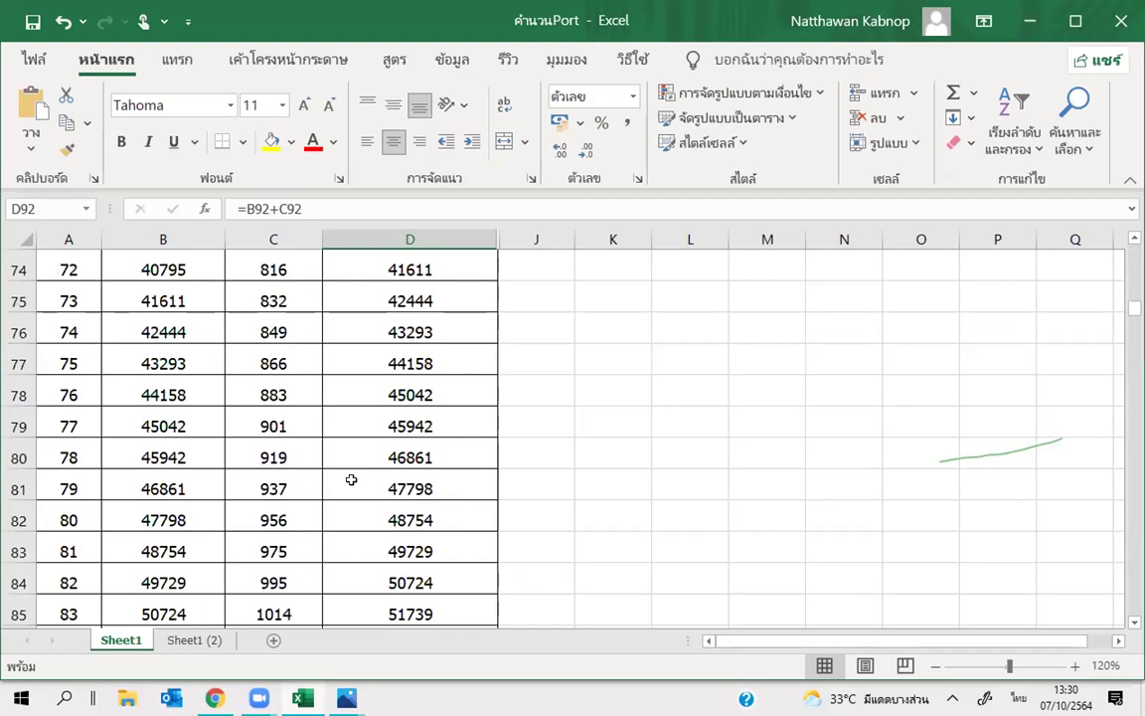
scroll(351, 480, "down", 4)
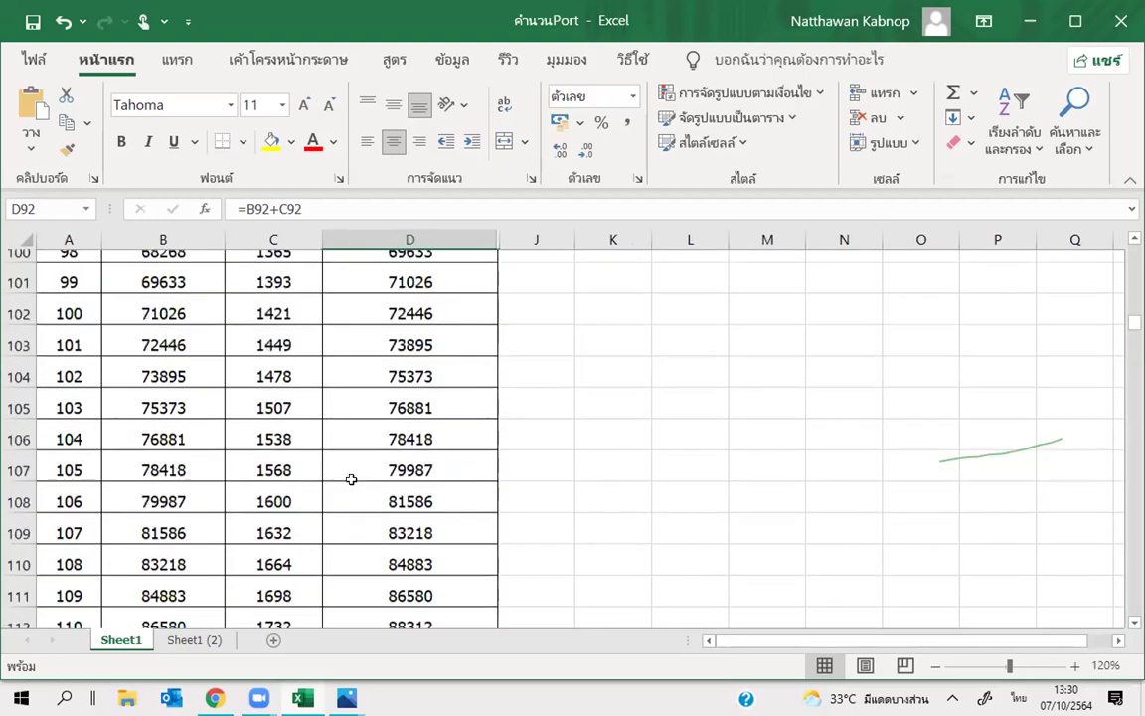
scroll(351, 480, "down", 2)
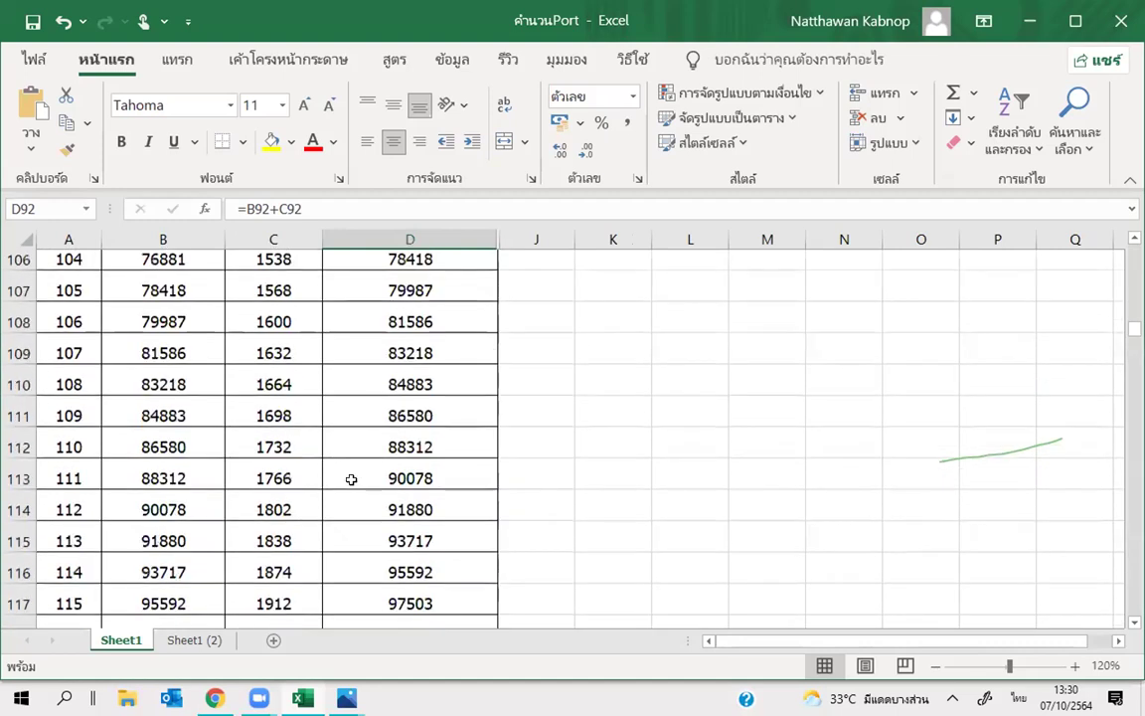
scroll(351, 481, "down", 4)
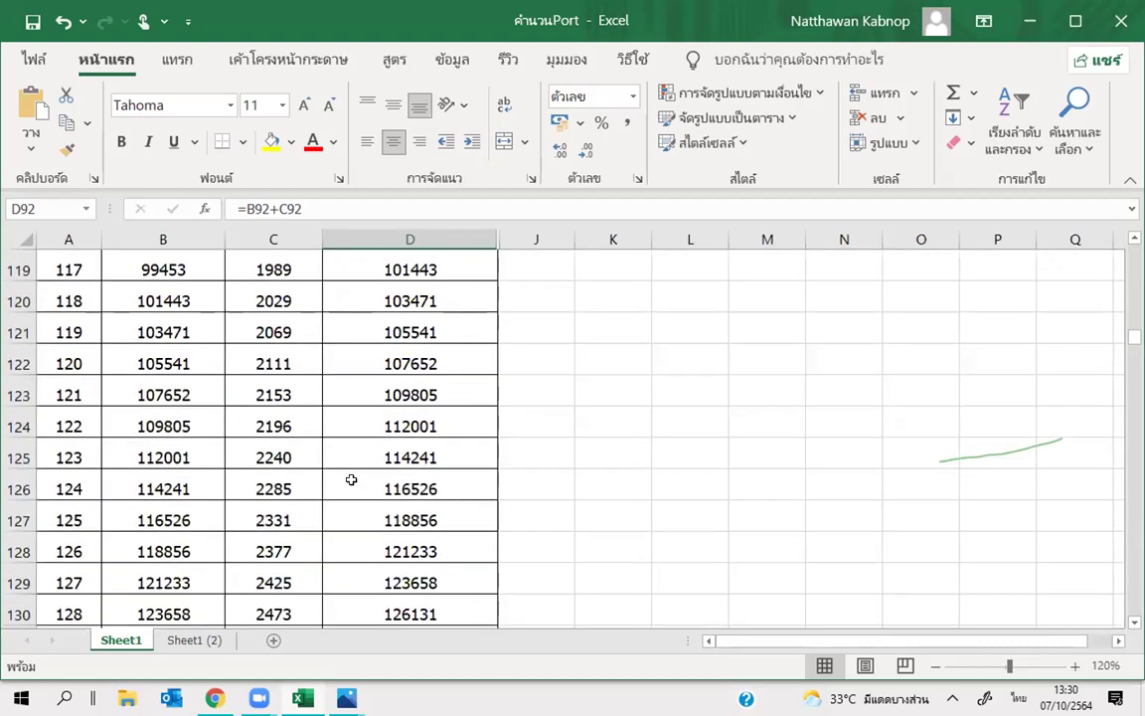
scroll(351, 480, "down", 7)
scroll(351, 480, "down", 5)
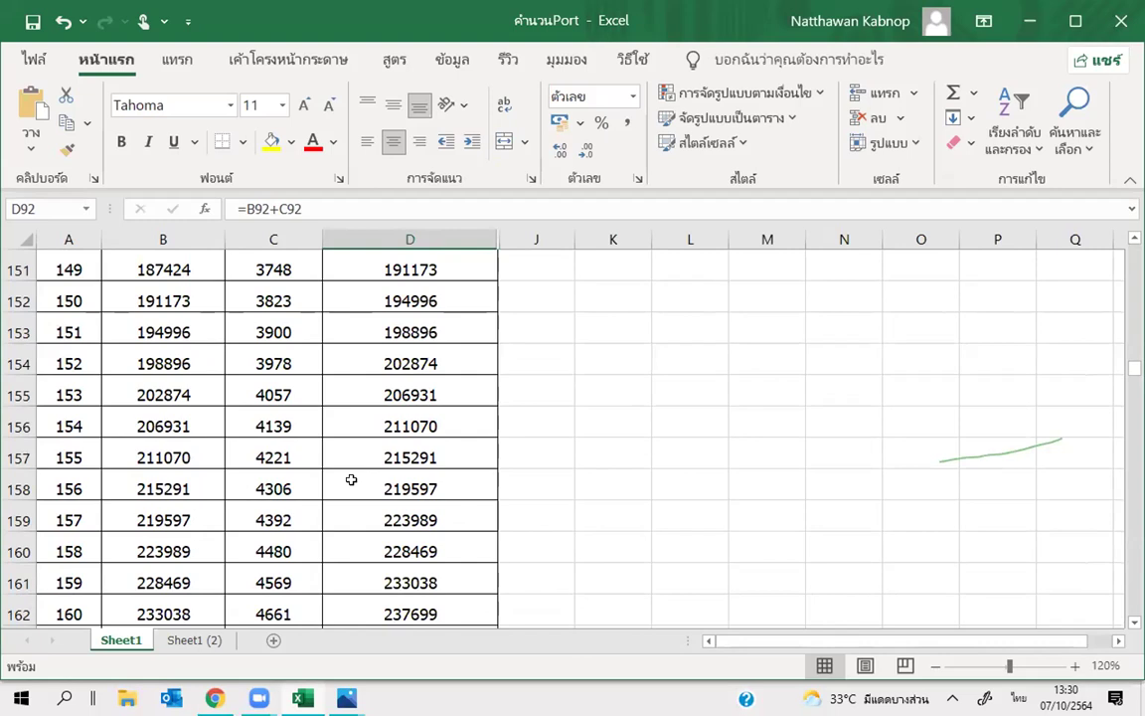
scroll(351, 480, "down", 6)
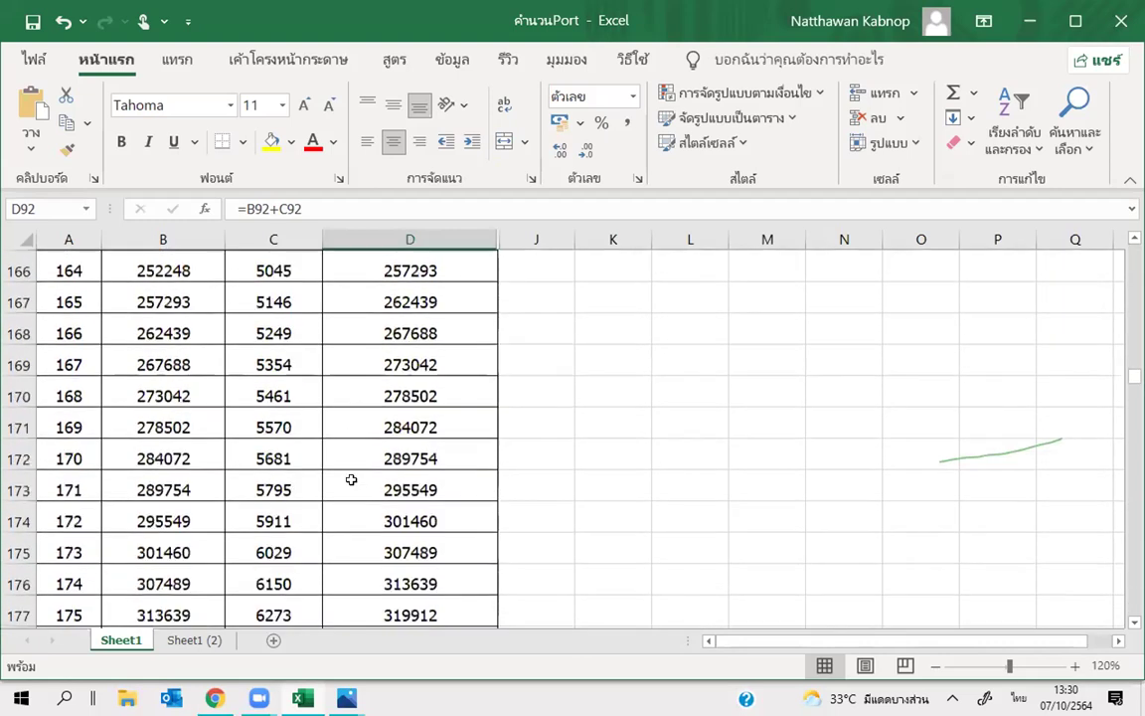
scroll(351, 480, "down", 7)
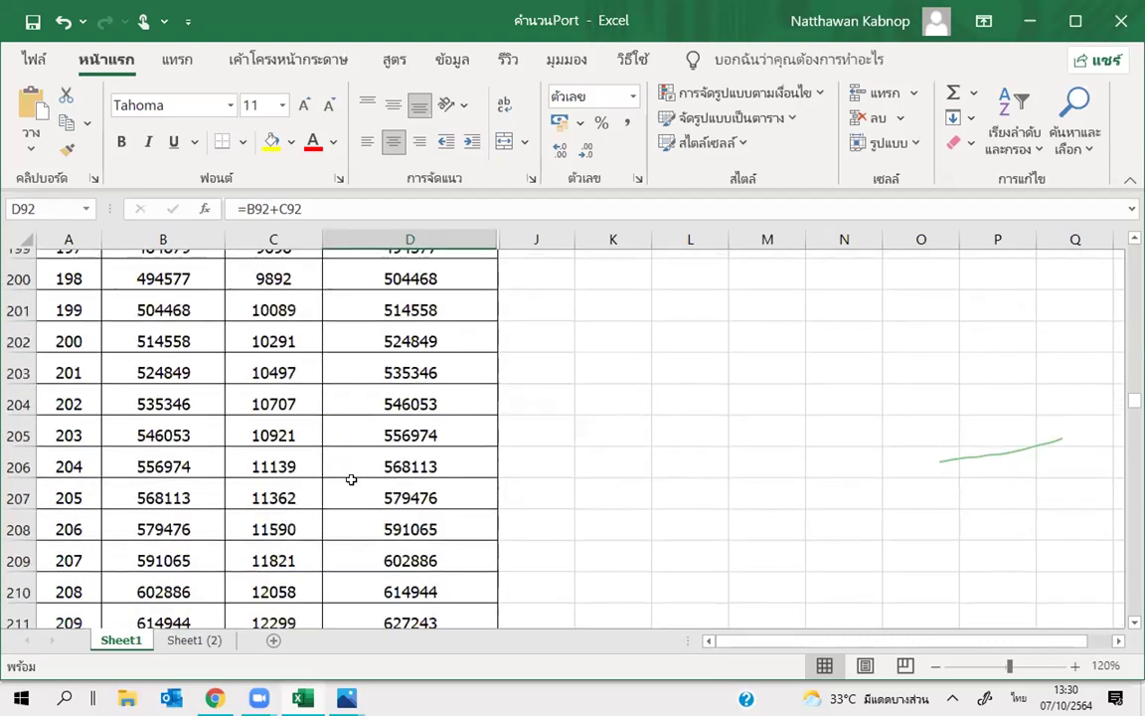
scroll(351, 480, "down", 10)
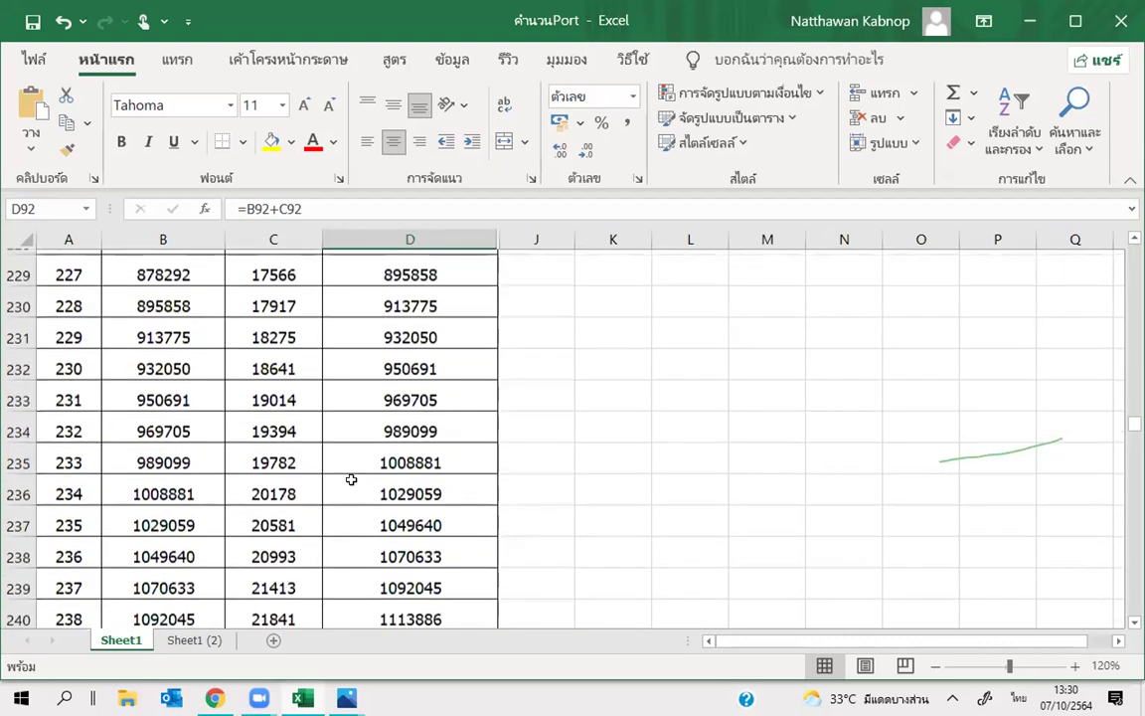
scroll(351, 481, "down", 3)
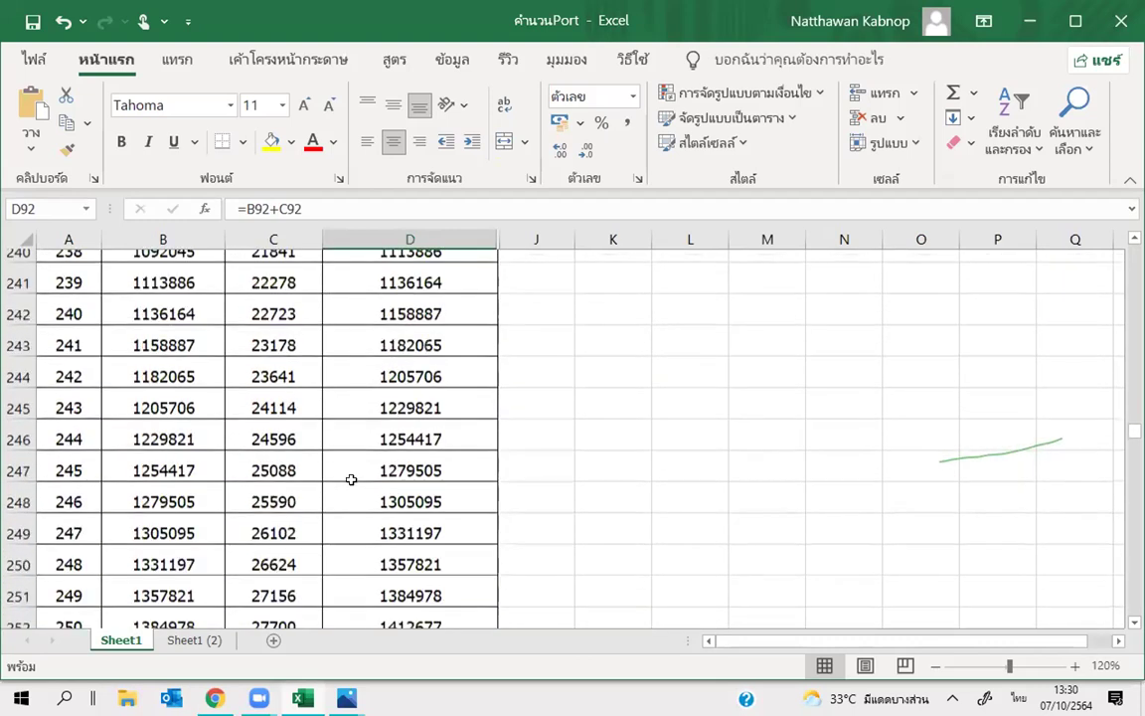
scroll(351, 480, "down", 1)
scroll(351, 480, "down", 3)
scroll(351, 480, "down", 12)
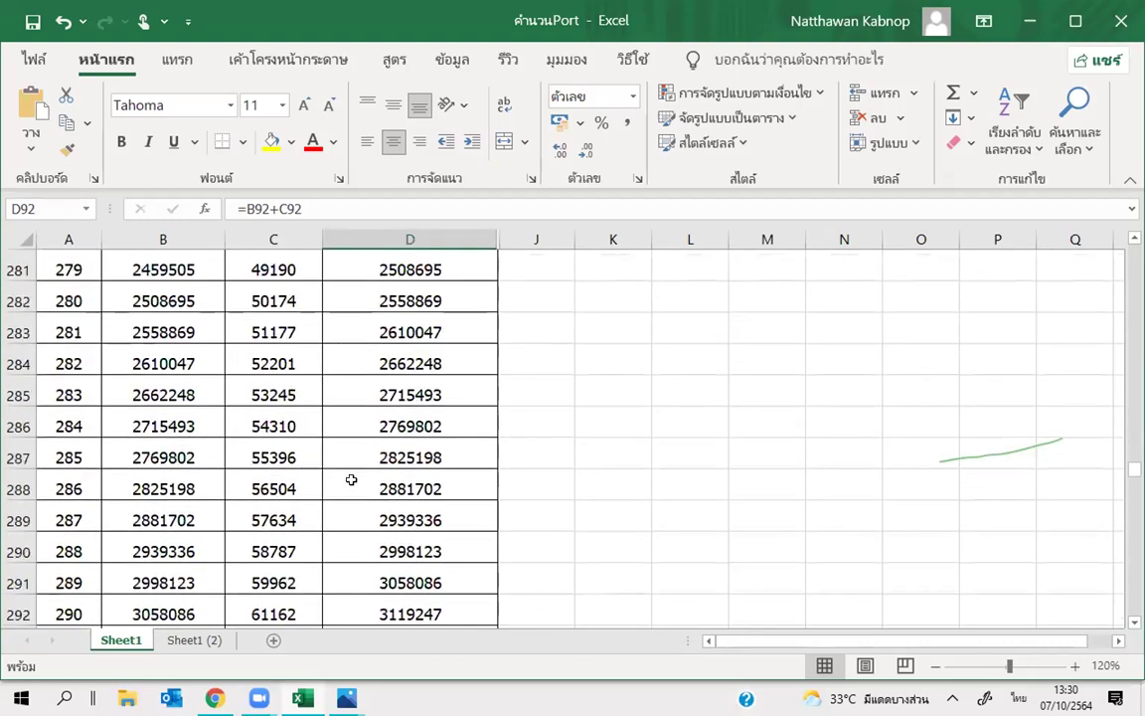
scroll(351, 481, "down", 4)
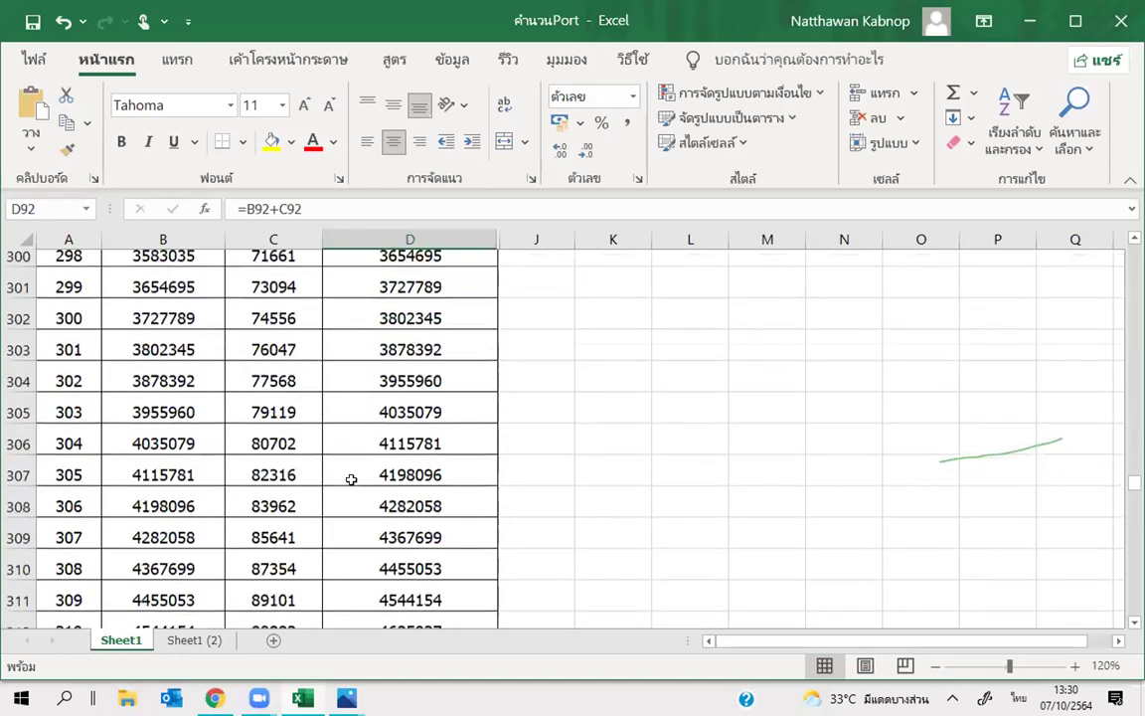
scroll(351, 480, "down", 5)
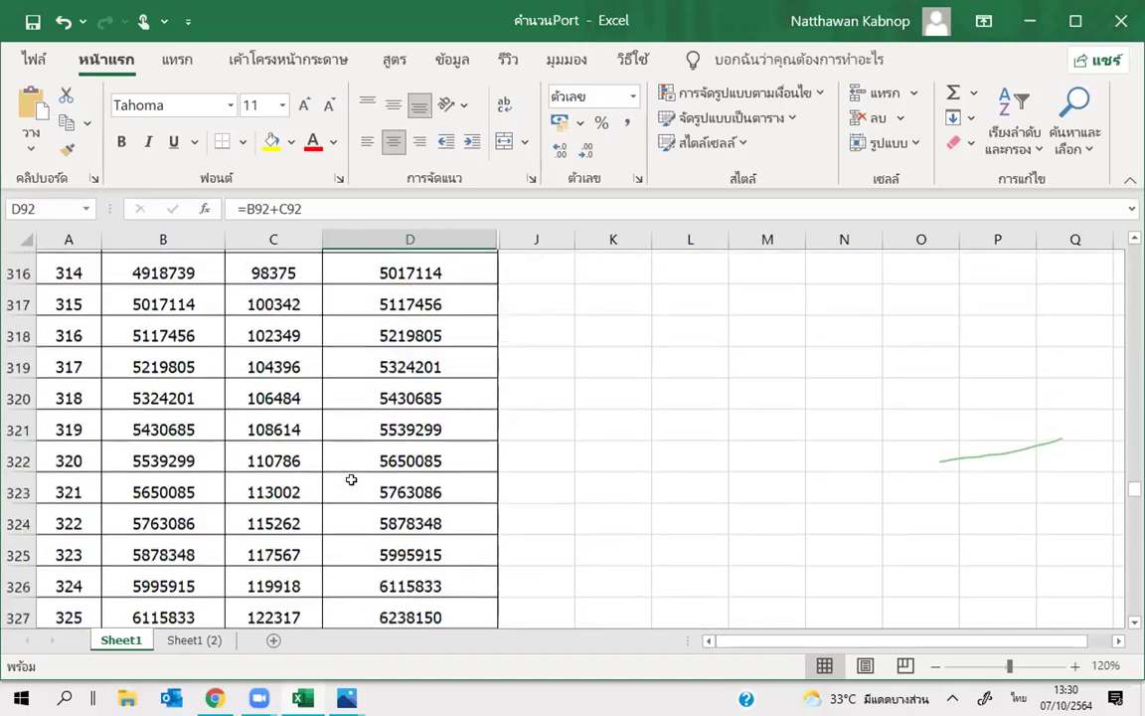
Review the compounding table onward to round 365 and select that round's total in D367.
scroll(350, 481, "down", 11)
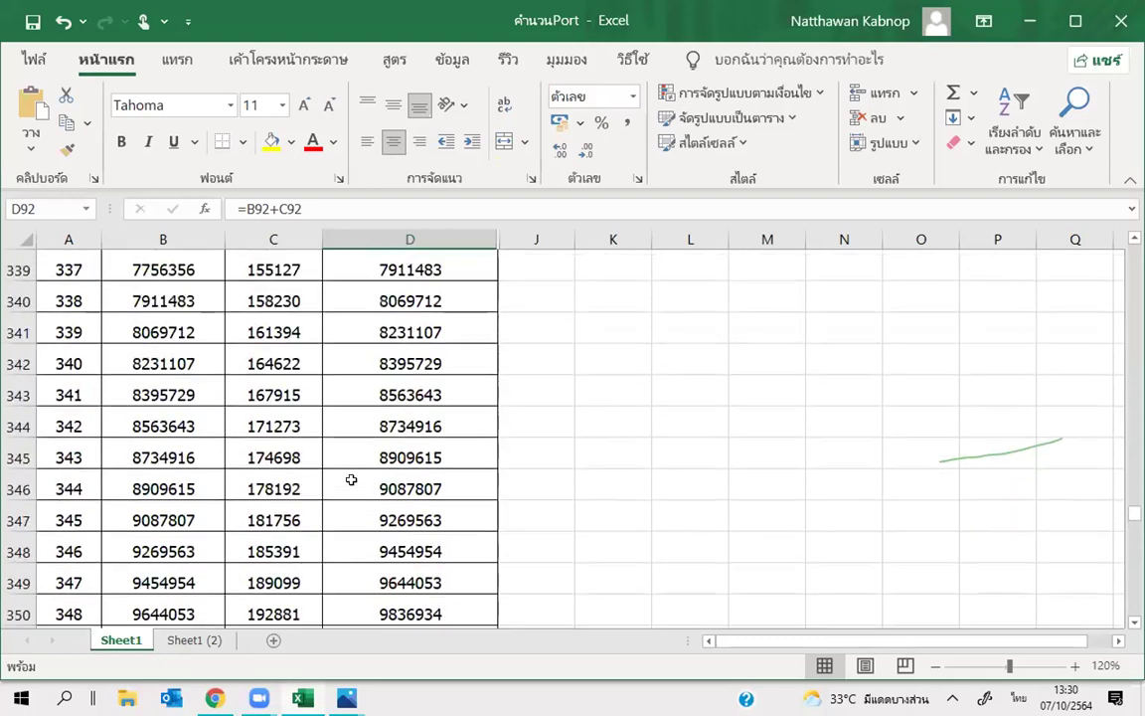
scroll(351, 480, "down", 4)
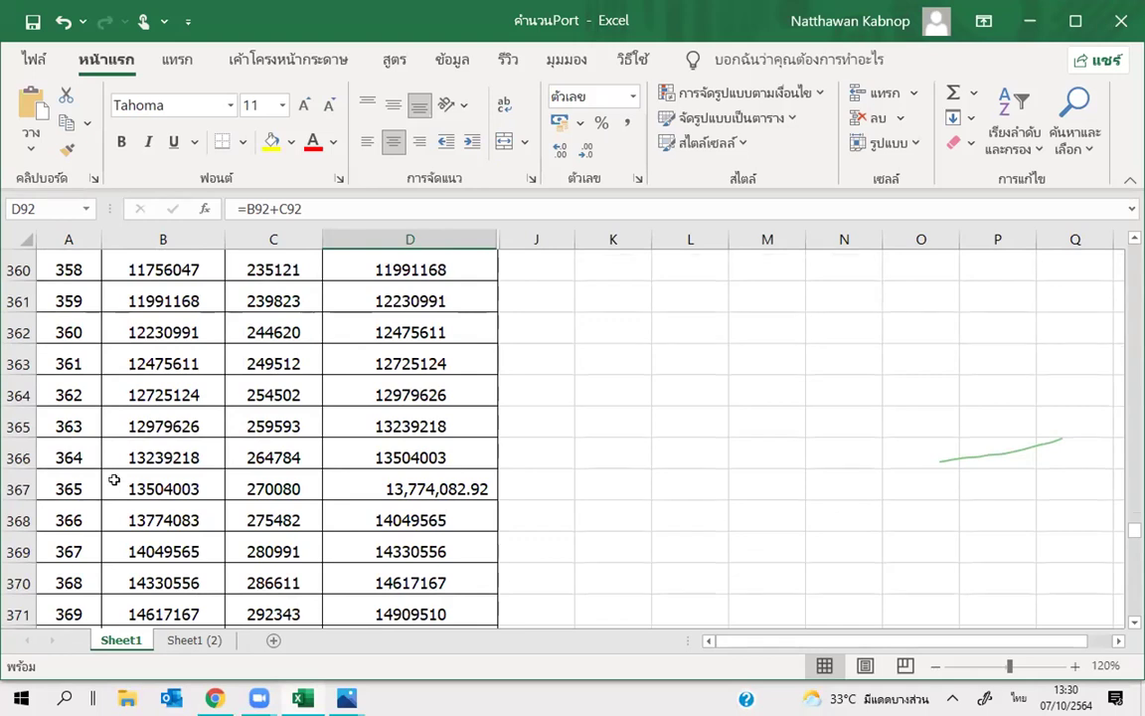
left_click(362, 474)
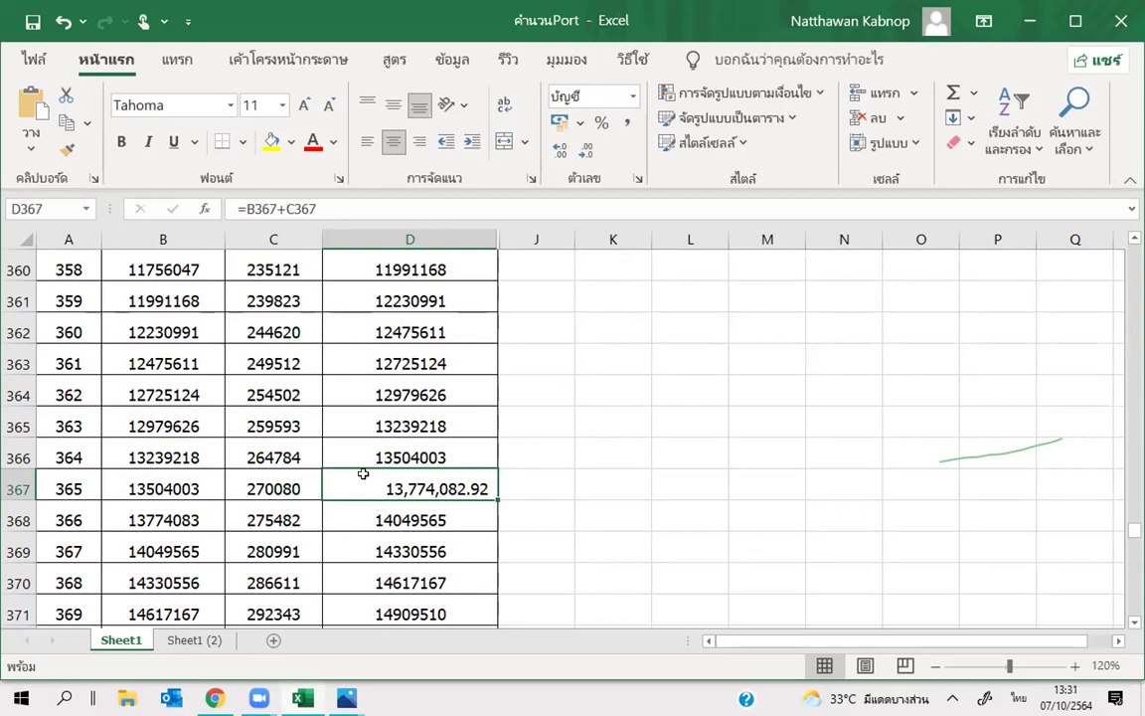
Inspect the round 362 capital formula in B364 and return to the first rounds of the table.
key("Up")
key("Up")
key("Up")
key("Left")
key("Left")
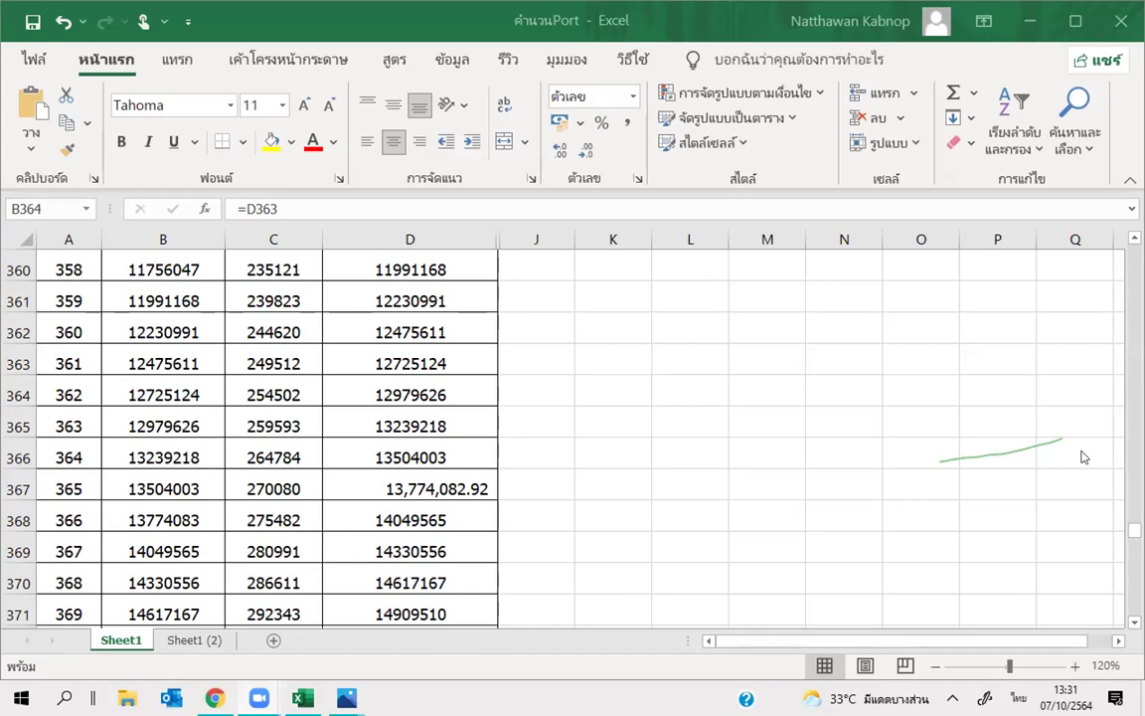
left_click(163, 395)
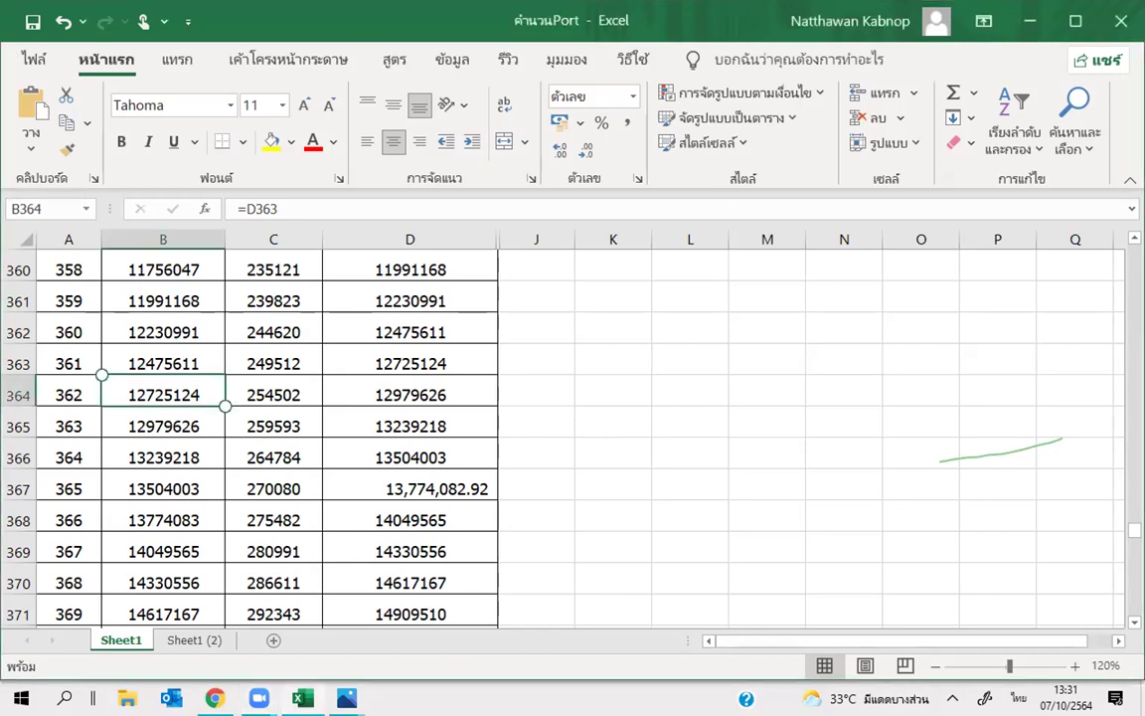
left_click_drag(1134, 492, 1132, 232)
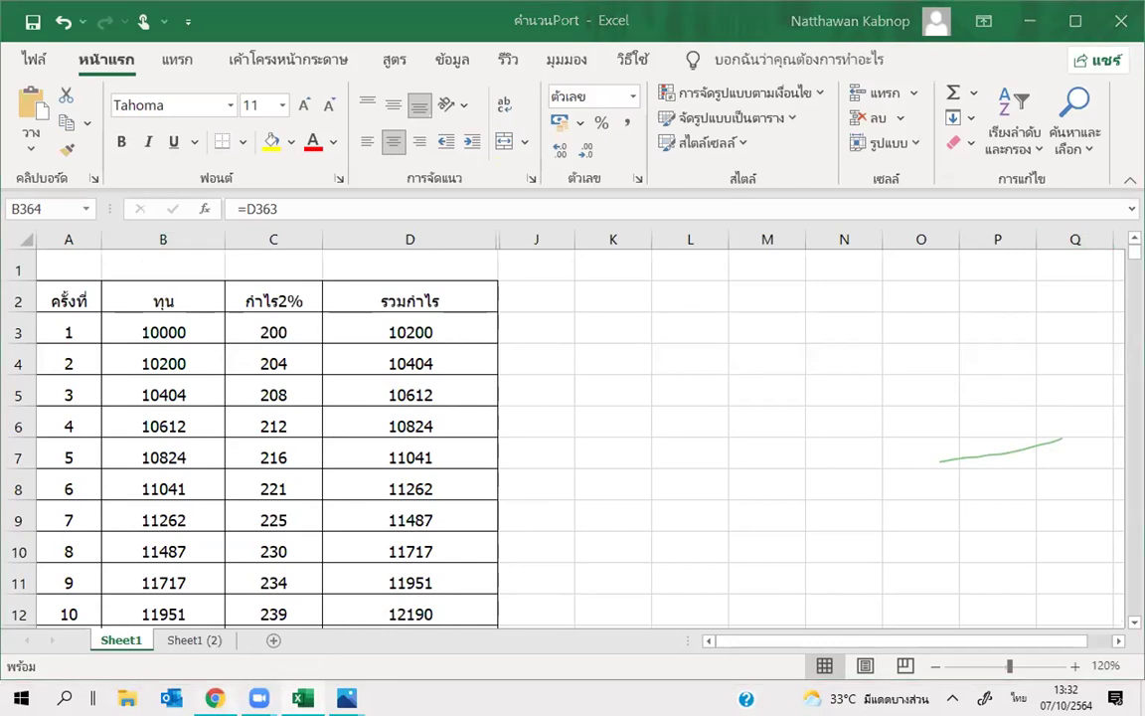
Switch to the SwipeCoin page in Chrome and examine the BTCUSD M15 chart around the 51485 breakout, its Sell and Buy signals and the latest candles.
key("alt+Tab")
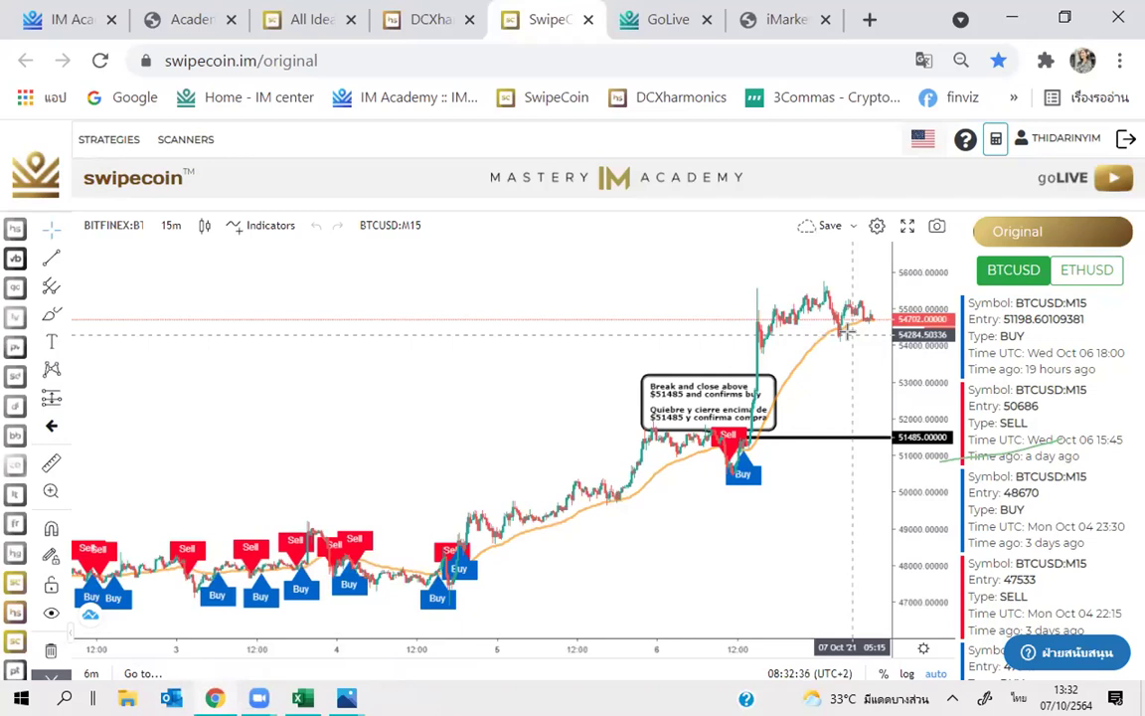
scroll(848, 332, "up", 5)
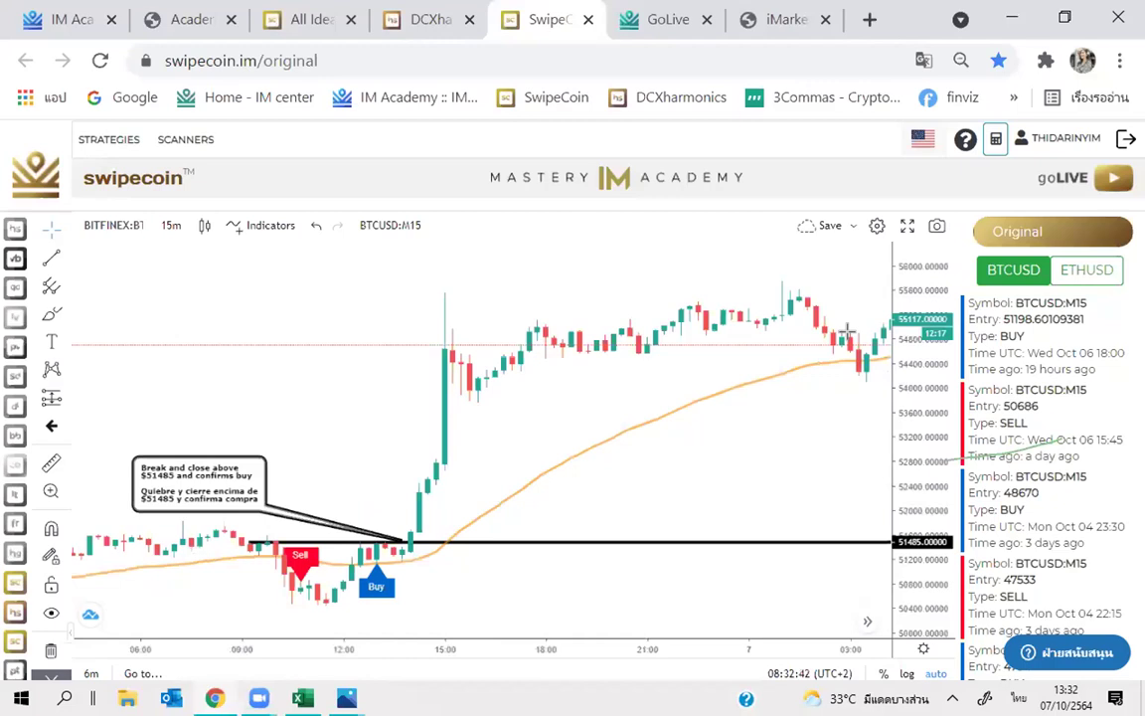
scroll(597, 417, "right", 1)
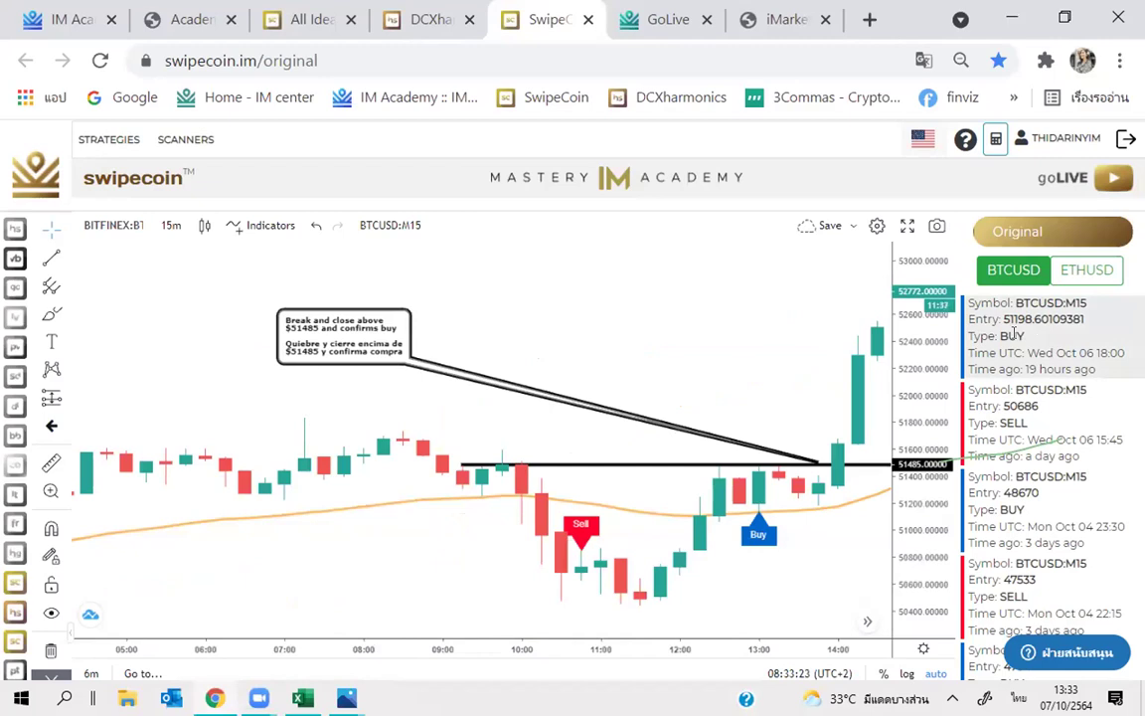
scroll(656, 320, "down", 5)
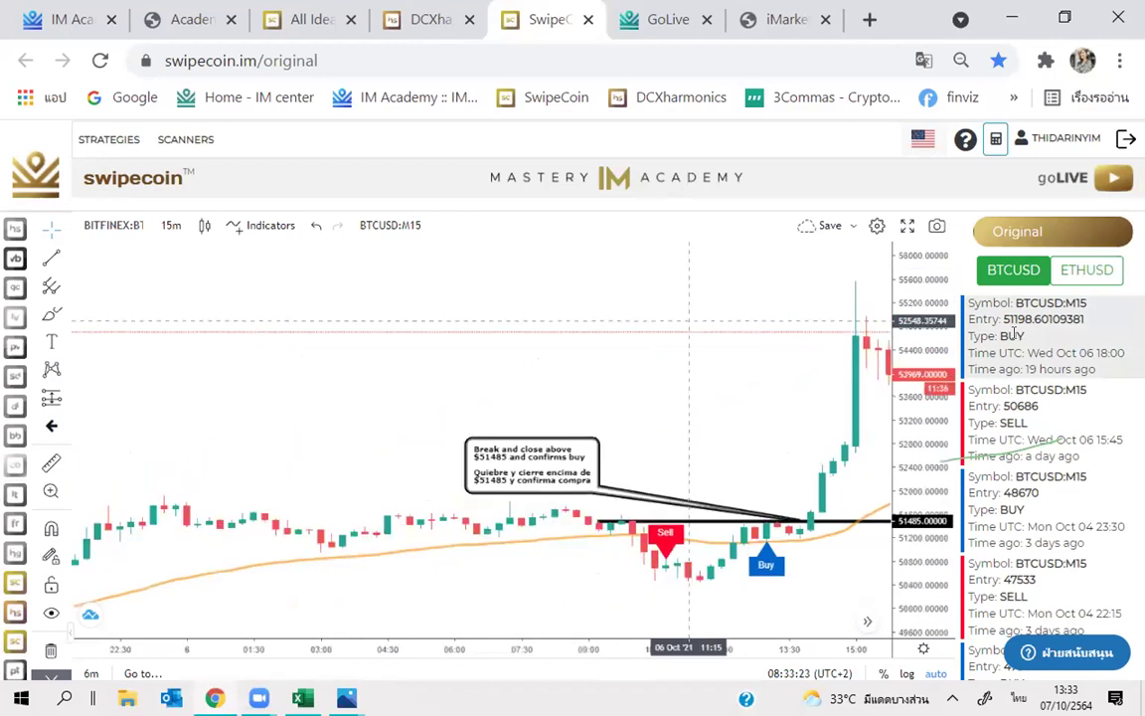
scroll(689, 320, "down", 5)
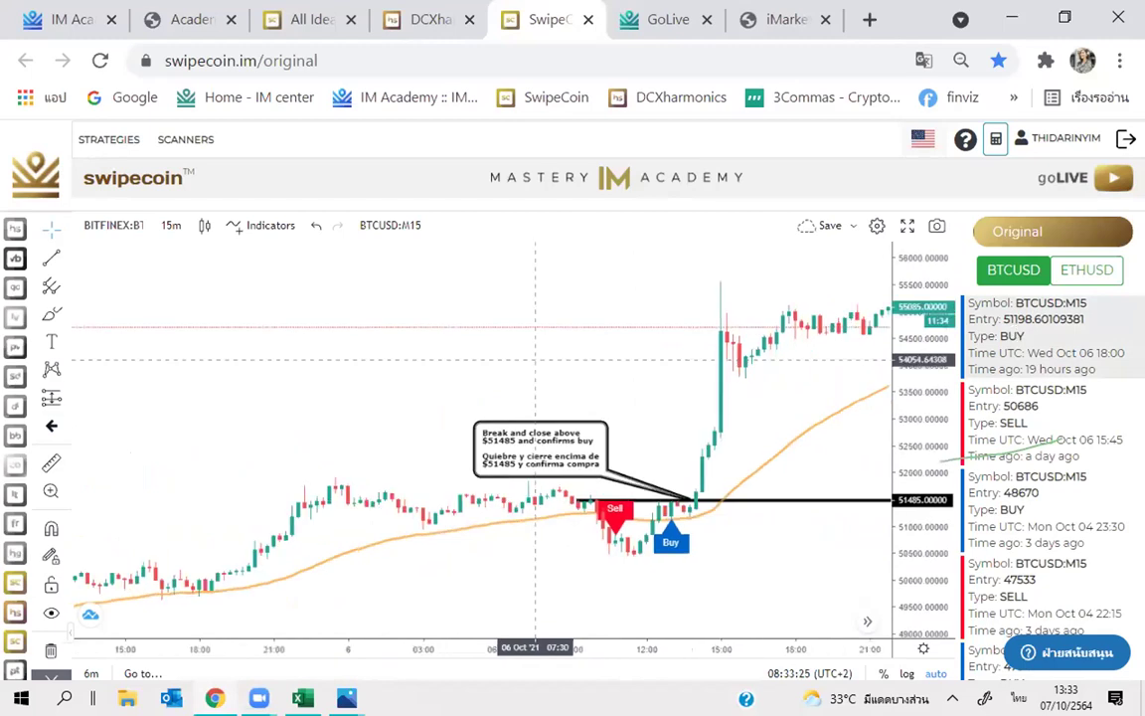
scroll(535, 361, "right", 5)
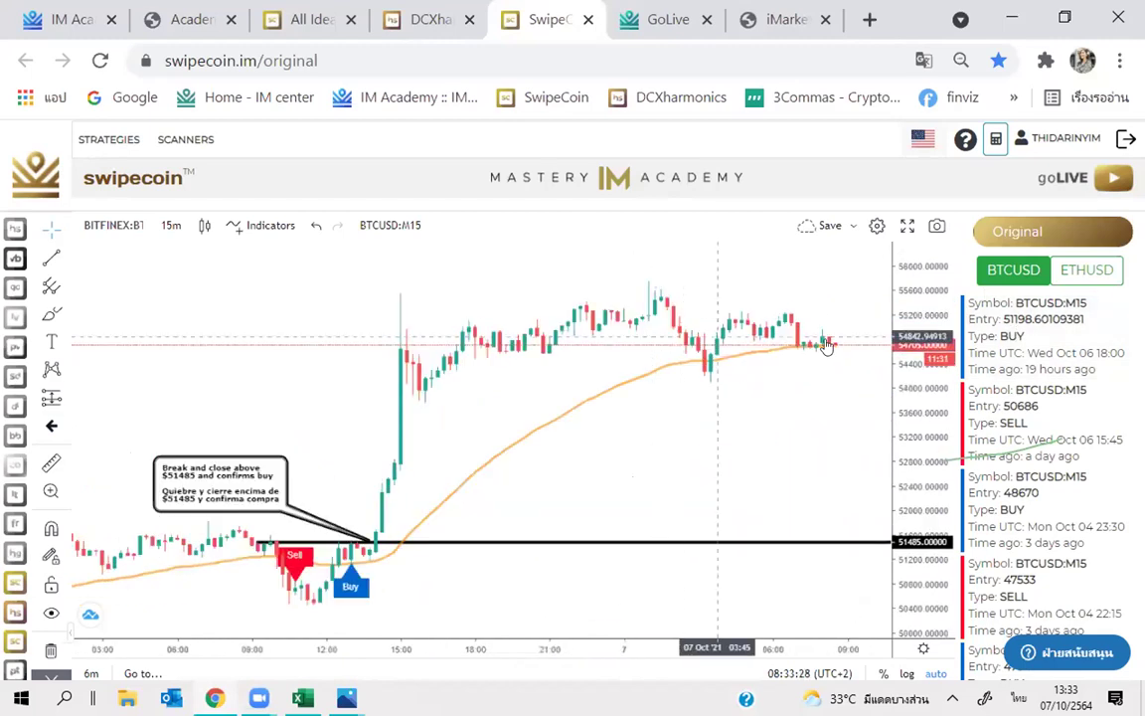